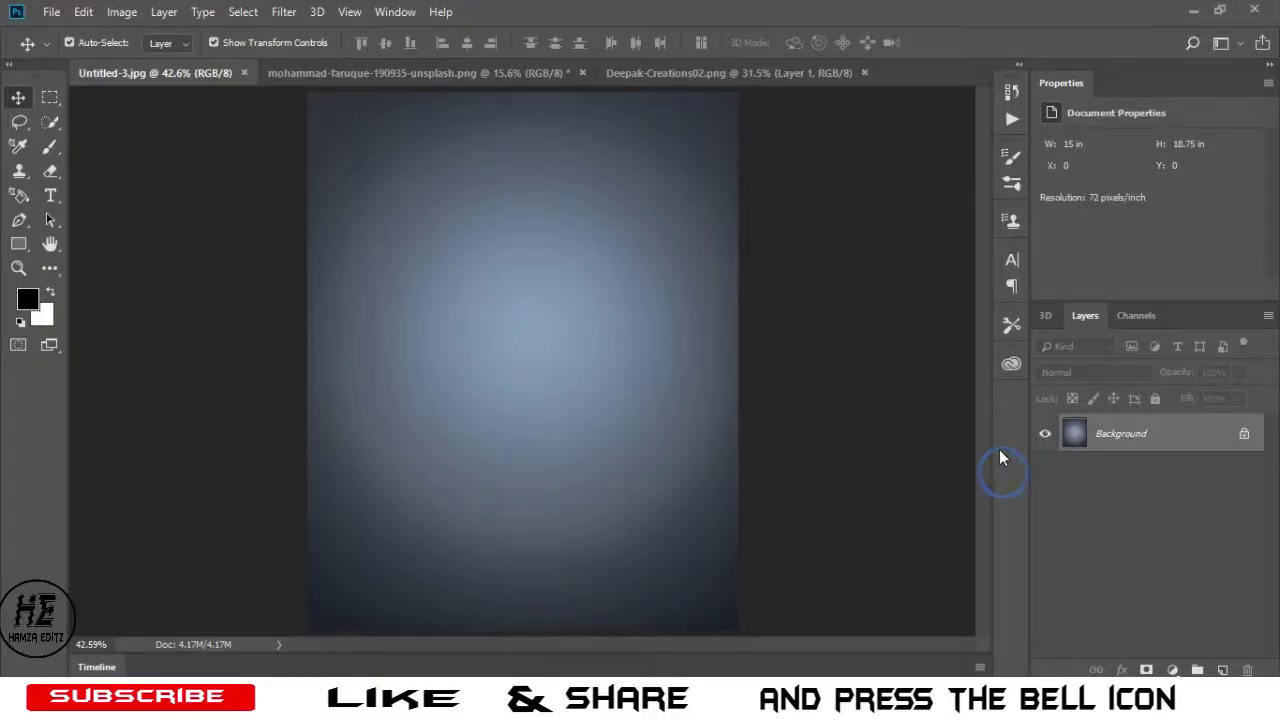
Copy the white Instagram logo into Untitled-3 and begin scaling it down
{"action": "left_click", "coordinate": [670, 72]}
{"action": "mouse_move", "coordinate": [572, 360]}
{"action": "left_mouse_down"}
{"action": "mouse_move", "coordinate": [484, 265]}
{"action": "mouse_move", "coordinate": [560, 364]}
{"action": "left_mouse_up"}
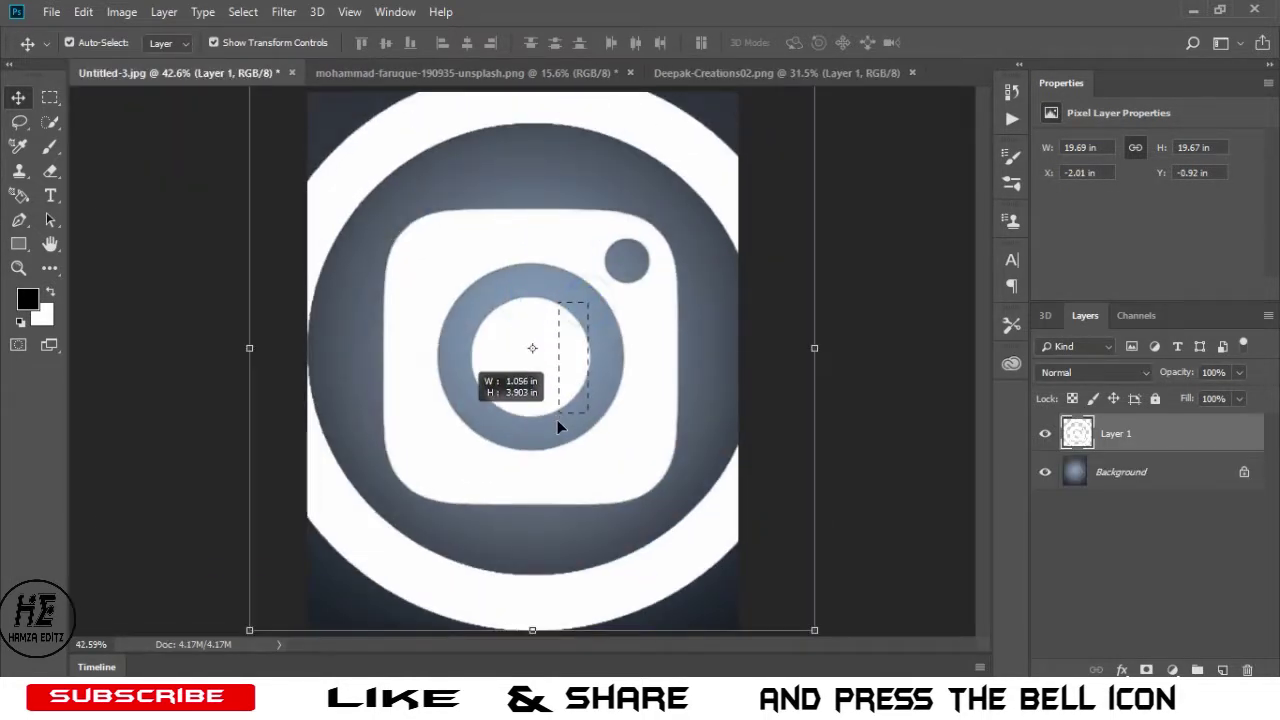
{"action": "key", "text": "ctrl+t"}
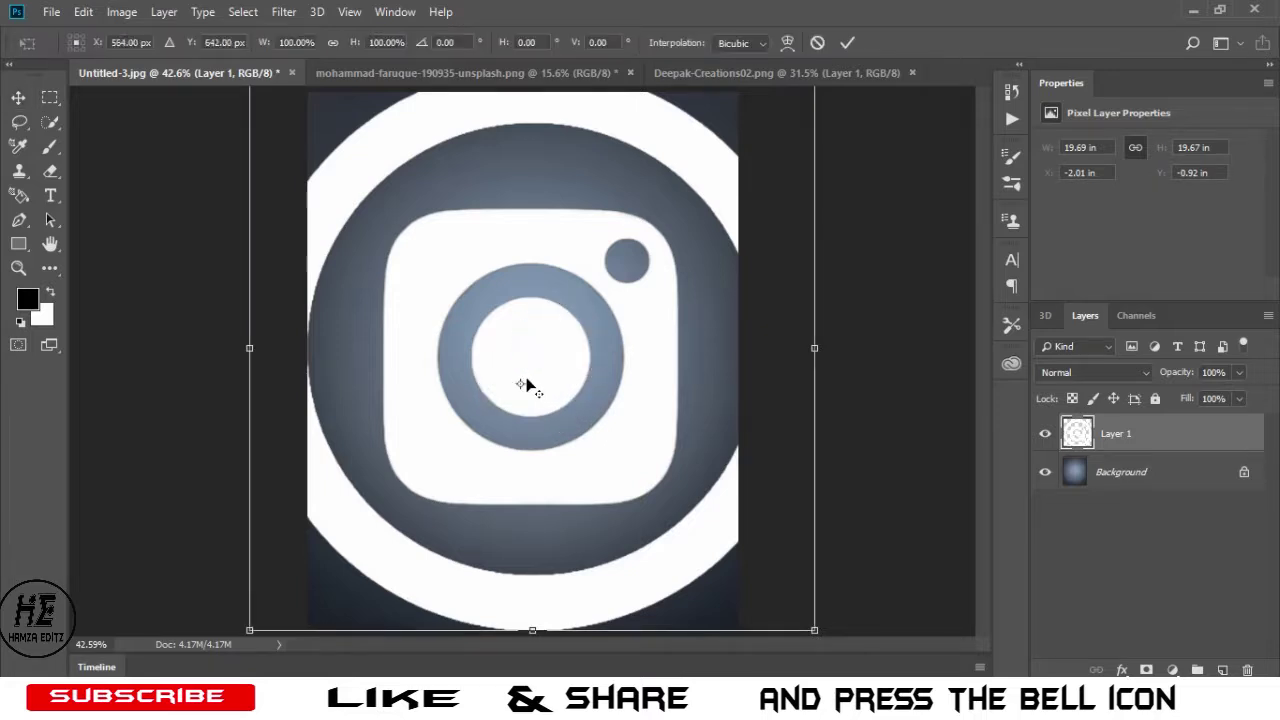
{"action": "left_click_drag", "start_coordinate": [531, 366], "coordinate": [476, 452]}
{"action": "left_click_drag", "start_coordinate": [773, 130], "coordinate": [622, 287]}
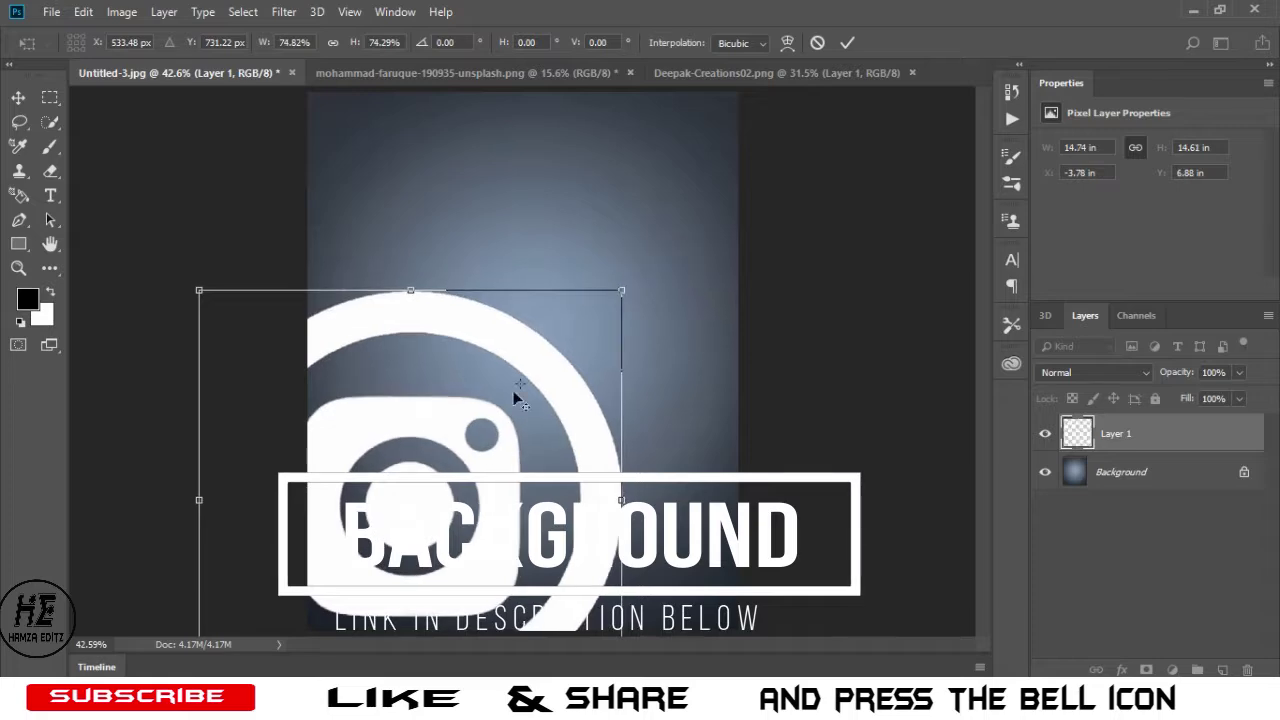
Scale the logo to roughly 60 percent near the poster centre and commit the transform
{"action": "left_click_drag", "start_coordinate": [430, 500], "coordinate": [551, 339]}
{"action": "left_click_drag", "start_coordinate": [737, 127], "coordinate": [628, 210]}
{"action": "left_click_drag", "start_coordinate": [479, 388], "coordinate": [538, 359]}
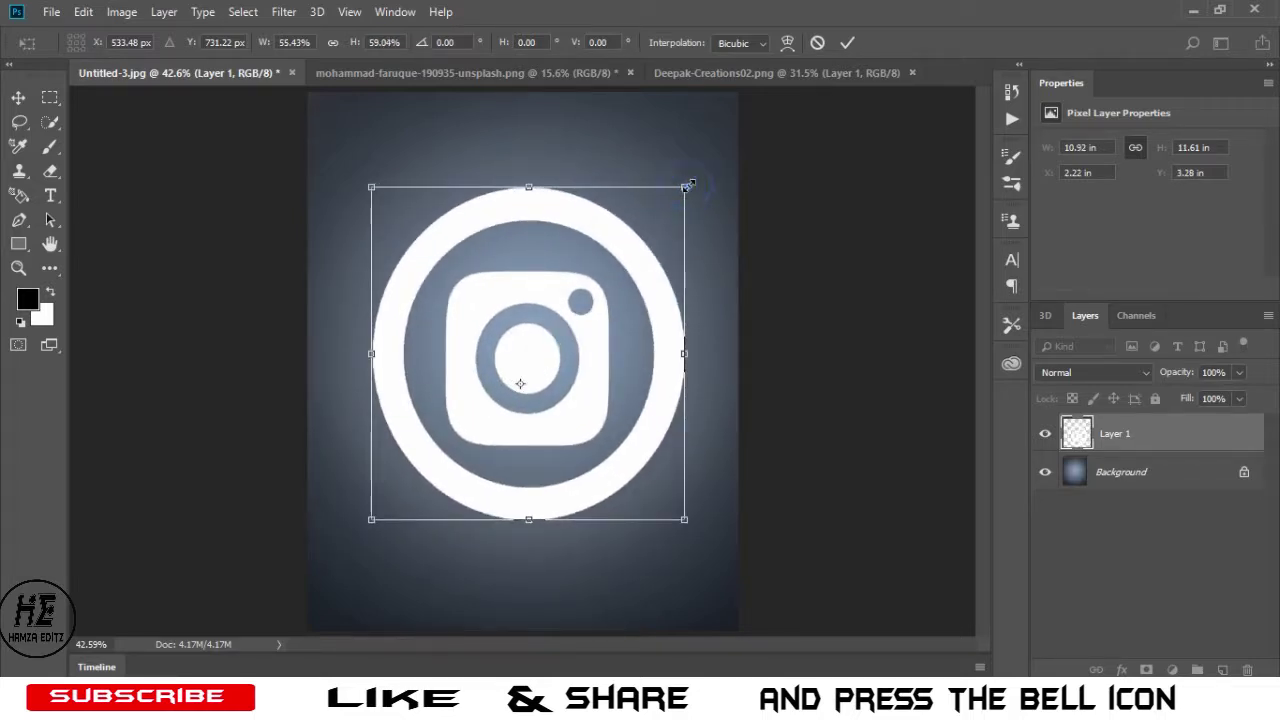
{"action": "left_click_drag", "start_coordinate": [686, 187], "coordinate": [690, 187]}
{"action": "left_click", "coordinate": [845, 44]}
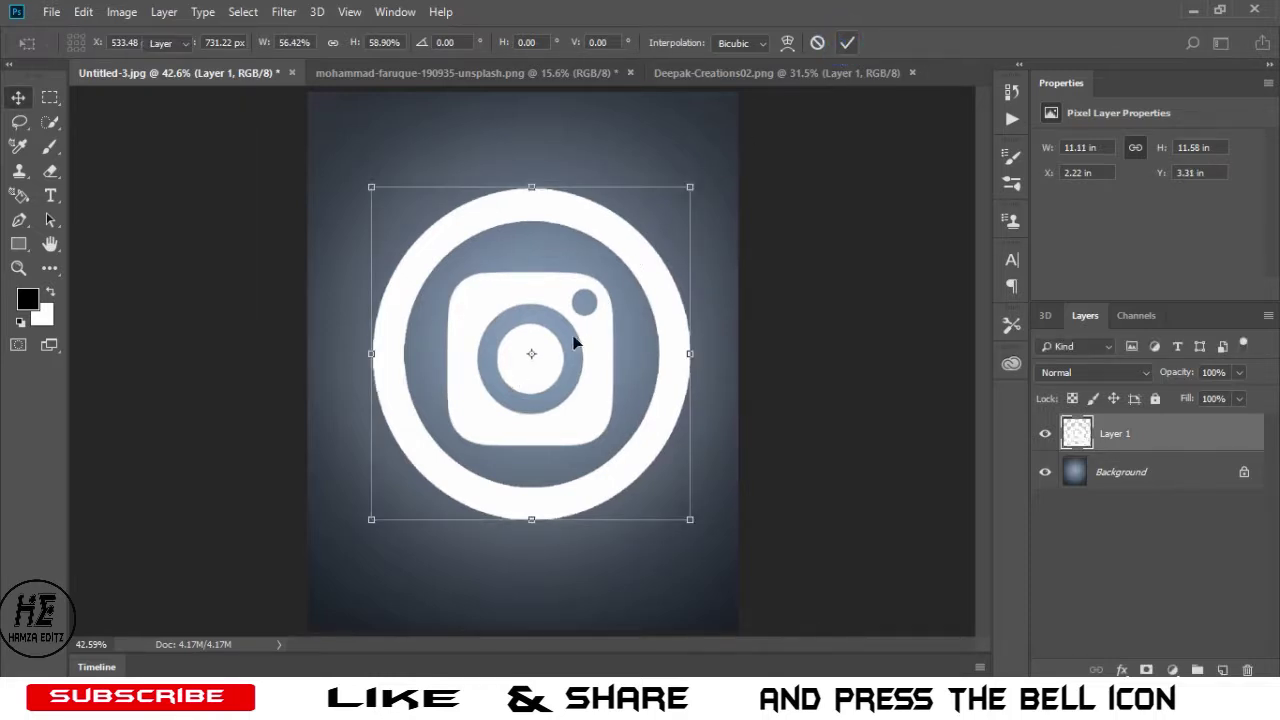
Centre the logo horizontally on the poster with the Move tool
{"action": "left_click", "coordinate": [564, 352]}
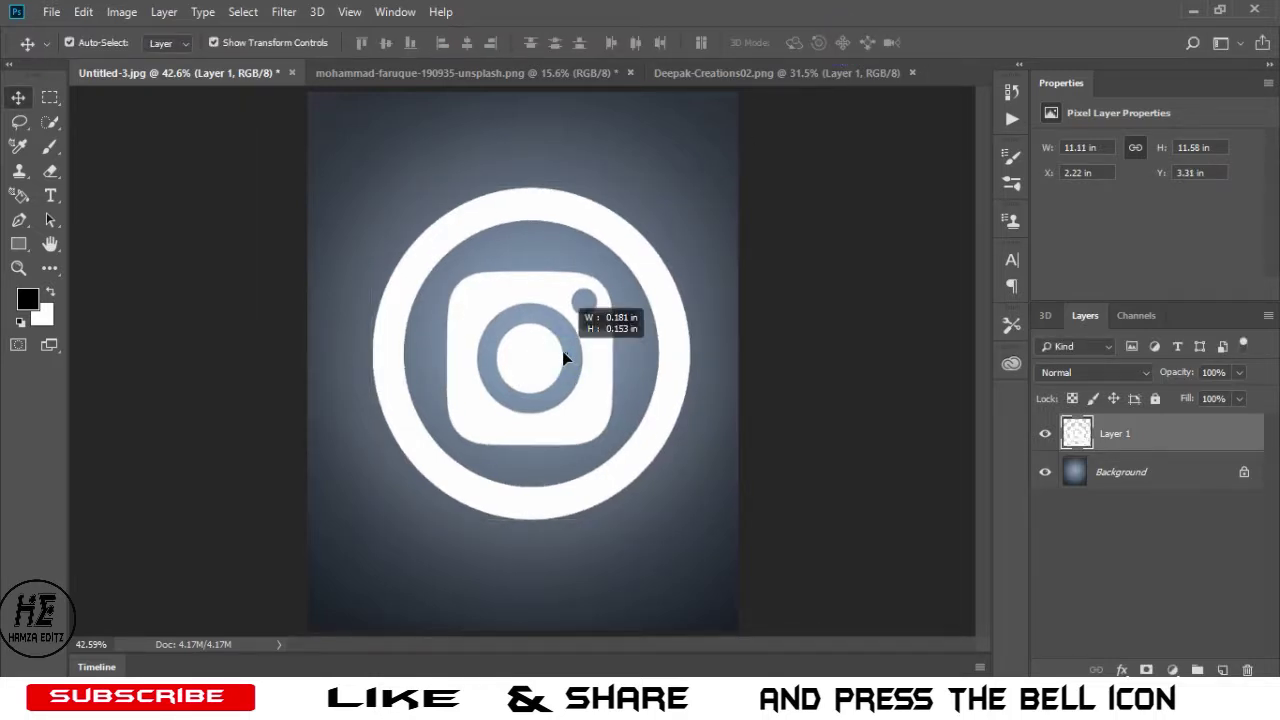
{"action": "left_click_drag", "start_coordinate": [562, 374], "coordinate": [553, 372]}
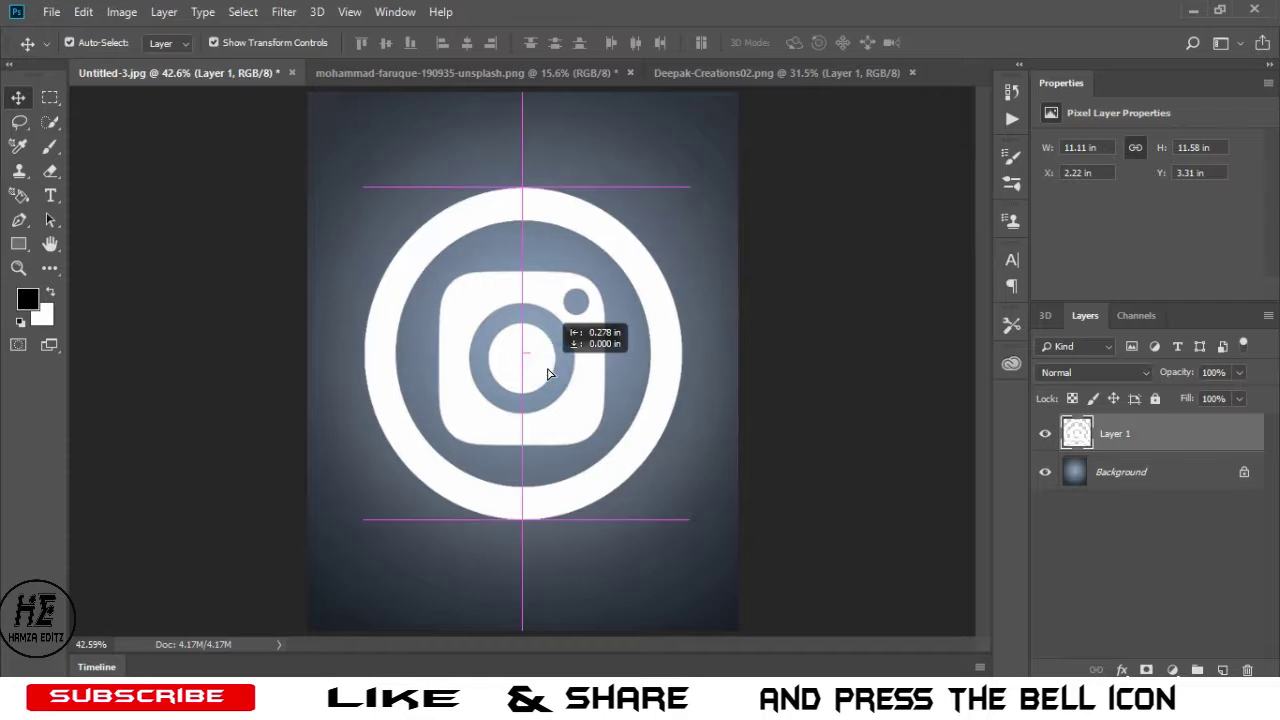
{"action": "left_click", "coordinate": [875, 221]}
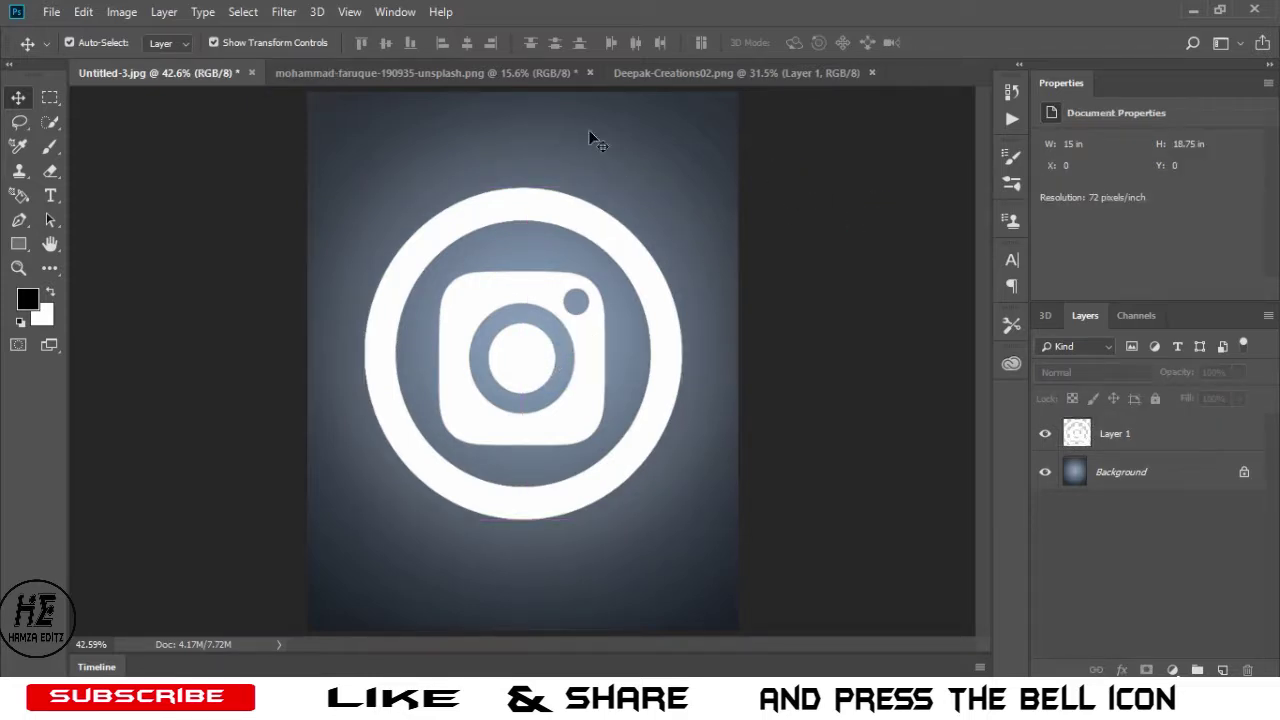
{"action": "left_click", "coordinate": [484, 74]}
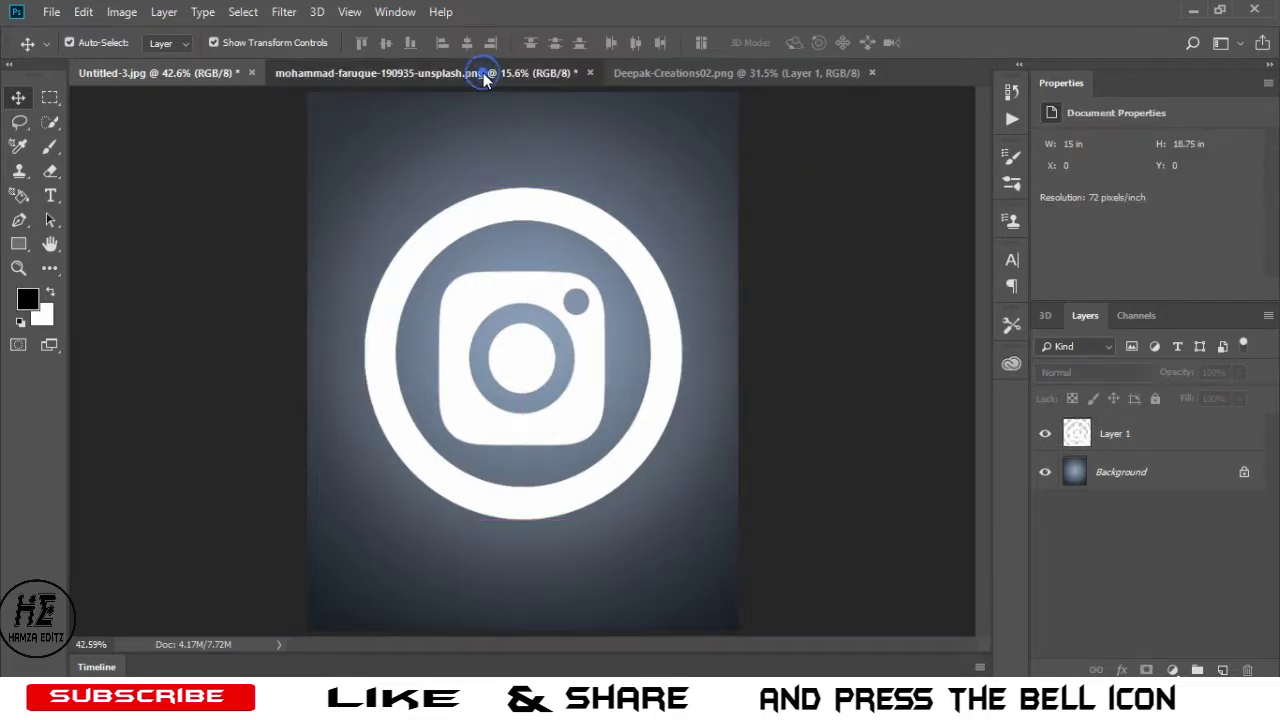
Drop the man photo into the poster as a new layer and scale it down over the logo
{"action": "left_click_drag", "start_coordinate": [537, 532], "coordinate": [128, 86]}
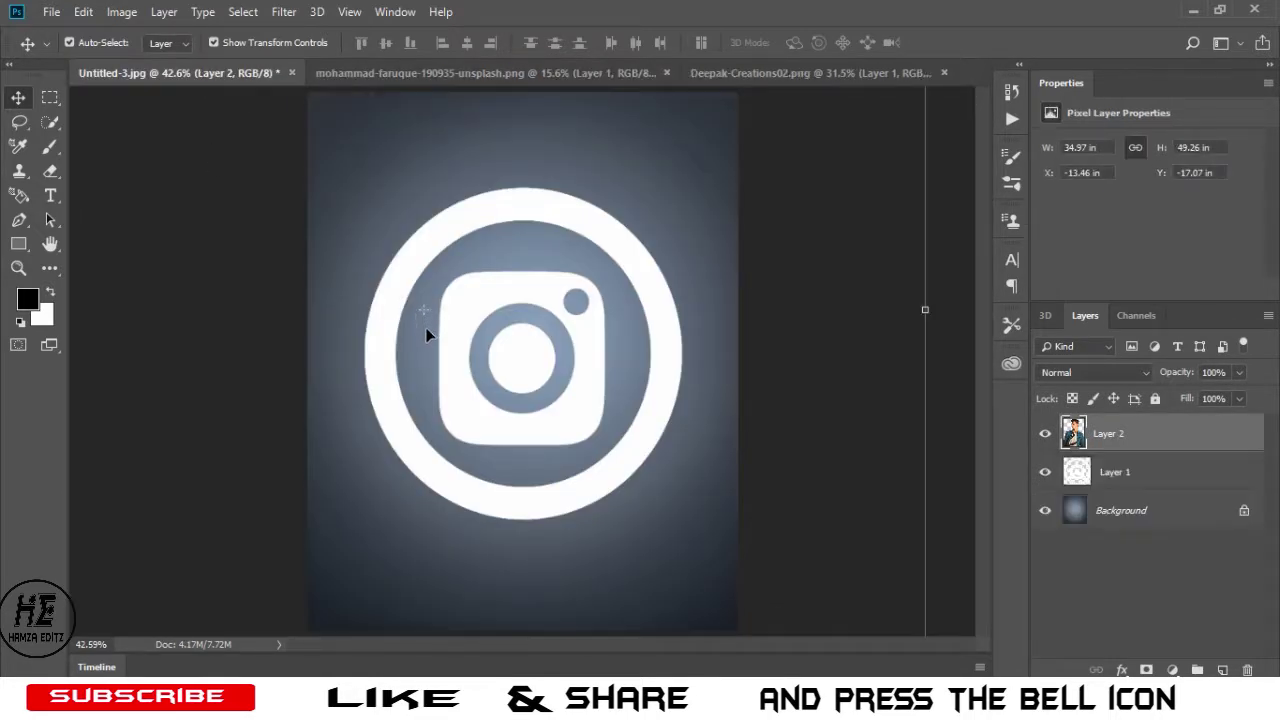
{"action": "mouse_move", "coordinate": [128, 86]}
{"action": "left_mouse_down"}
{"action": "mouse_move", "coordinate": [483, 442]}
{"action": "mouse_move", "coordinate": [553, 330]}
{"action": "left_mouse_up"}
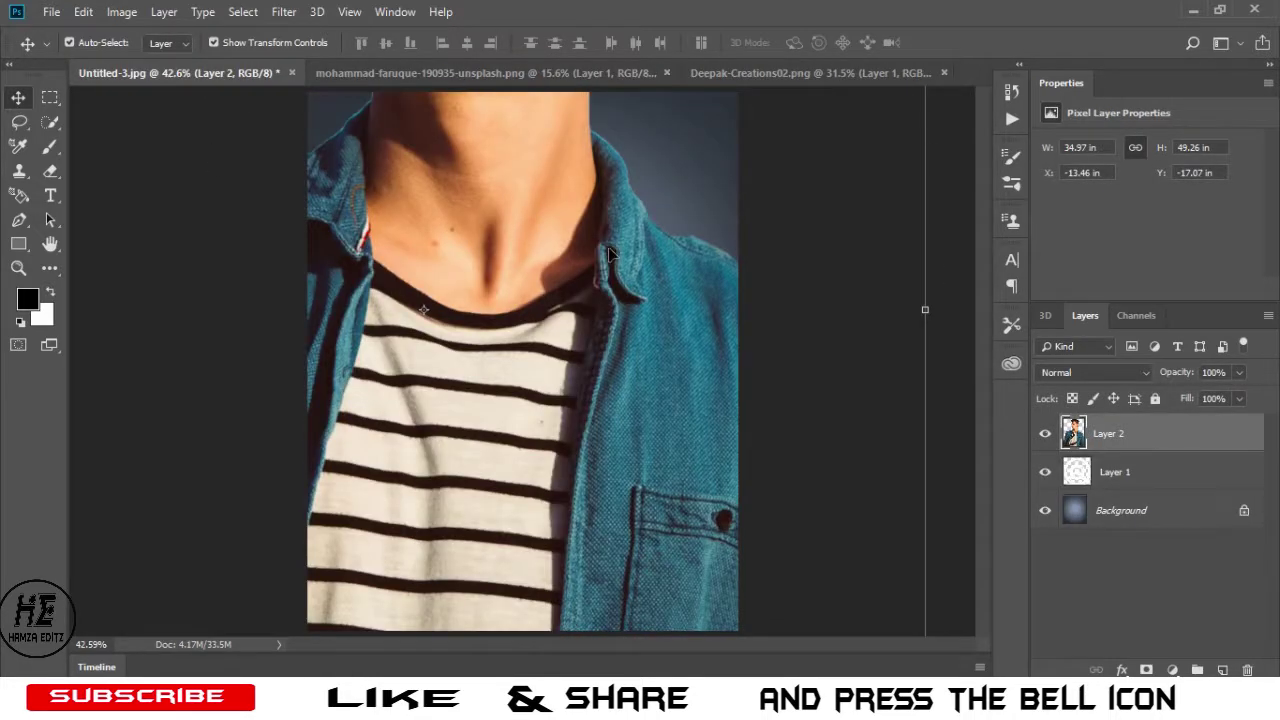
{"action": "key", "text": "ctrl+t"}
{"action": "mouse_move", "coordinate": [406, 434]}
{"action": "left_mouse_down"}
{"action": "mouse_move", "coordinate": [715, 282]}
{"action": "mouse_move", "coordinate": [647, 380]}
{"action": "left_mouse_up"}
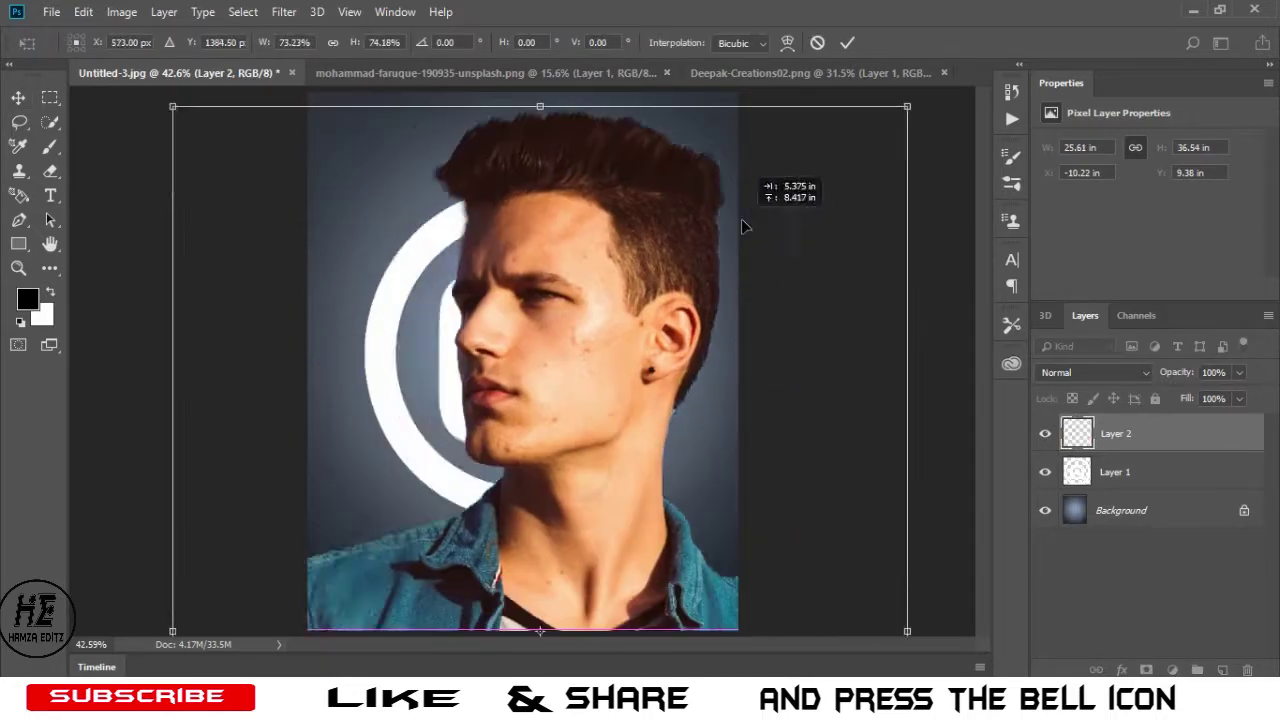
{"action": "left_click_drag", "start_coordinate": [647, 380], "coordinate": [590, 322]}
{"action": "left_click_drag", "start_coordinate": [521, 424], "coordinate": [622, 292]}
{"action": "left_click_drag", "start_coordinate": [680, 216], "coordinate": [650, 285]}
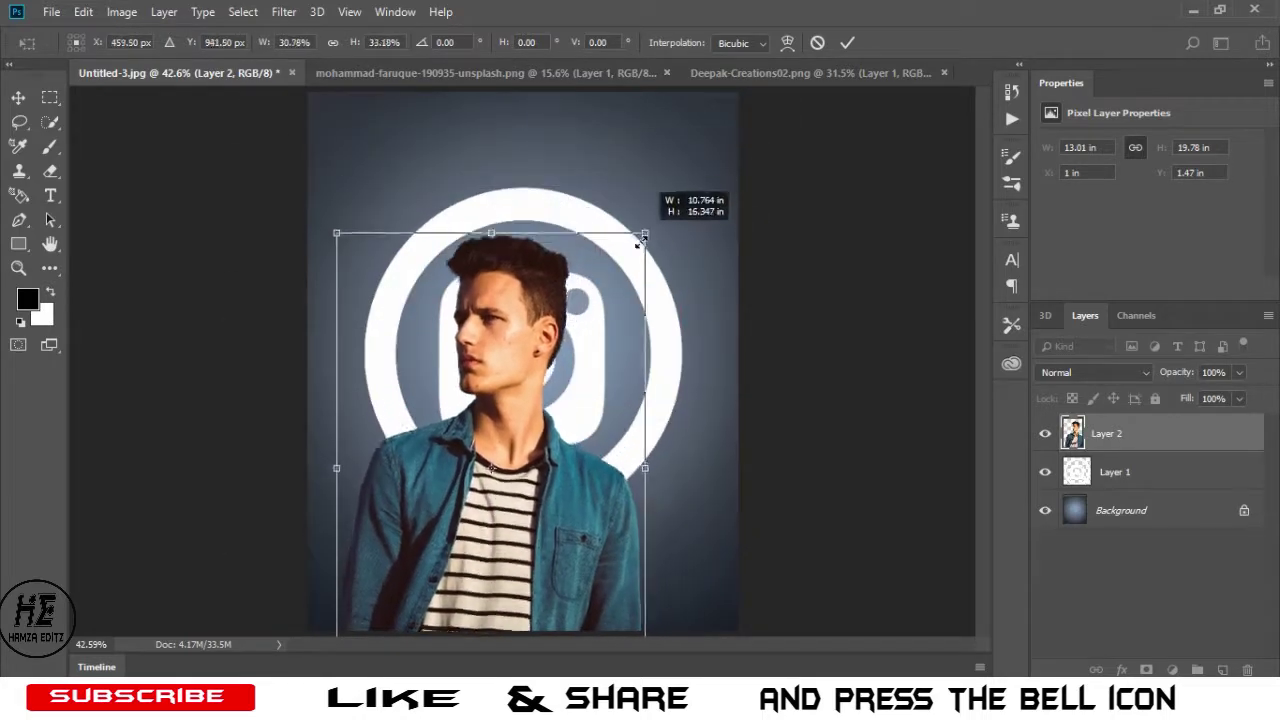
{"action": "mouse_move", "coordinate": [535, 487]}
{"action": "left_mouse_down"}
{"action": "mouse_move", "coordinate": [601, 360]}
{"action": "mouse_move", "coordinate": [578, 427]}
{"action": "left_mouse_up"}
{"action": "left_click_drag", "start_coordinate": [660, 223], "coordinate": [660, 231]}
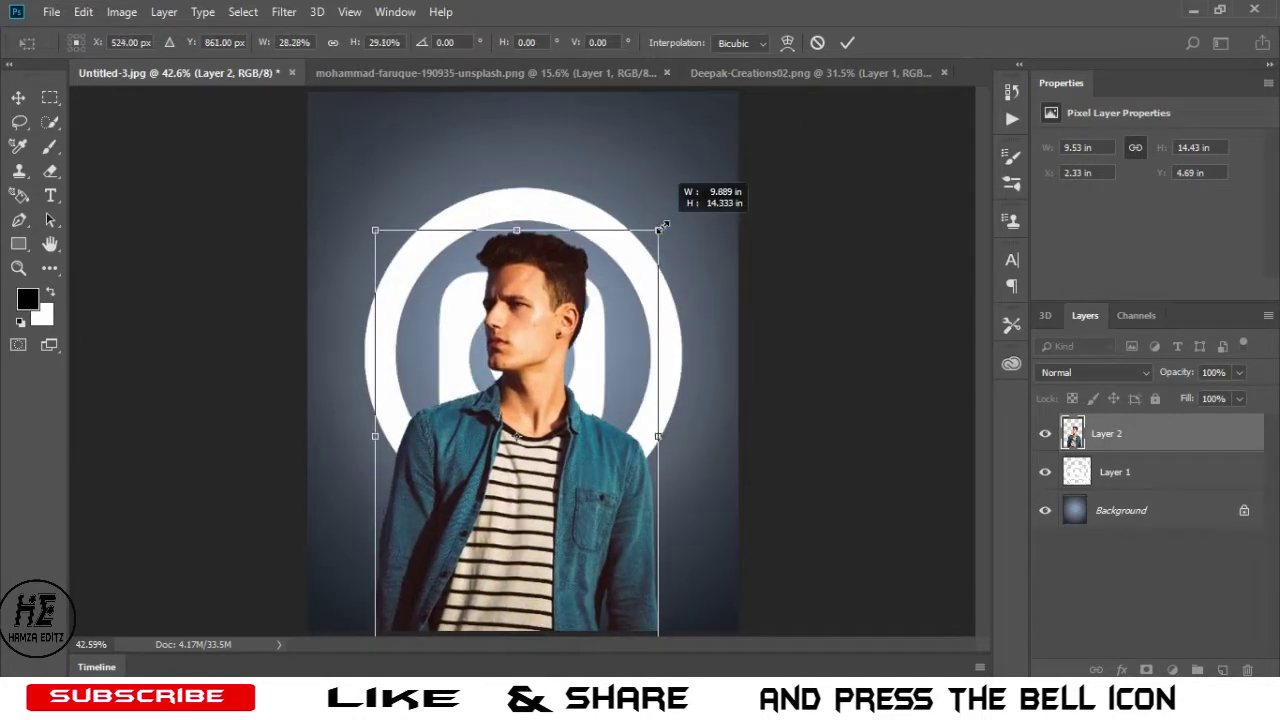
{"action": "left_click_drag", "start_coordinate": [534, 403], "coordinate": [555, 408]}
Flip the man horizontally, shrink him further and set him at the poster's bottom edge
{"action": "right_click", "coordinate": [558, 428]}
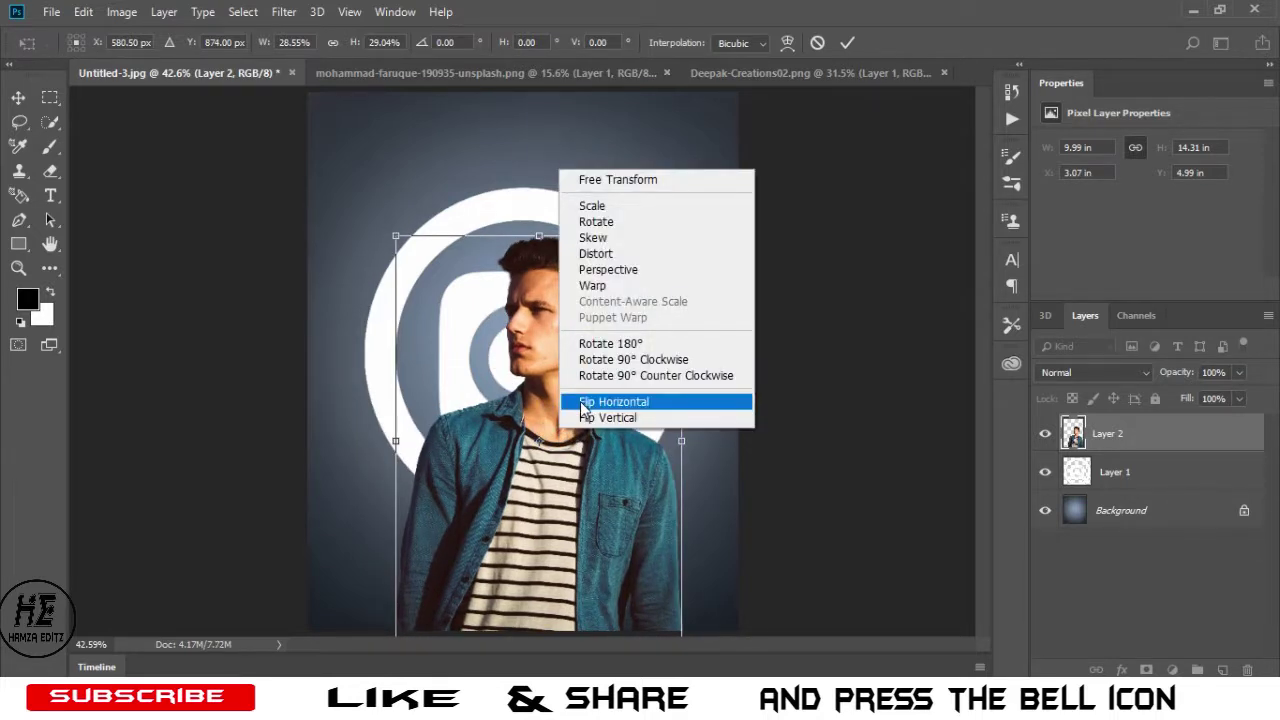
{"action": "left_click", "coordinate": [583, 401]}
{"action": "mouse_move", "coordinate": [523, 457]}
{"action": "left_mouse_down"}
{"action": "mouse_move", "coordinate": [500, 445]}
{"action": "mouse_move", "coordinate": [483, 473]}
{"action": "mouse_move", "coordinate": [512, 434]}
{"action": "left_mouse_up"}
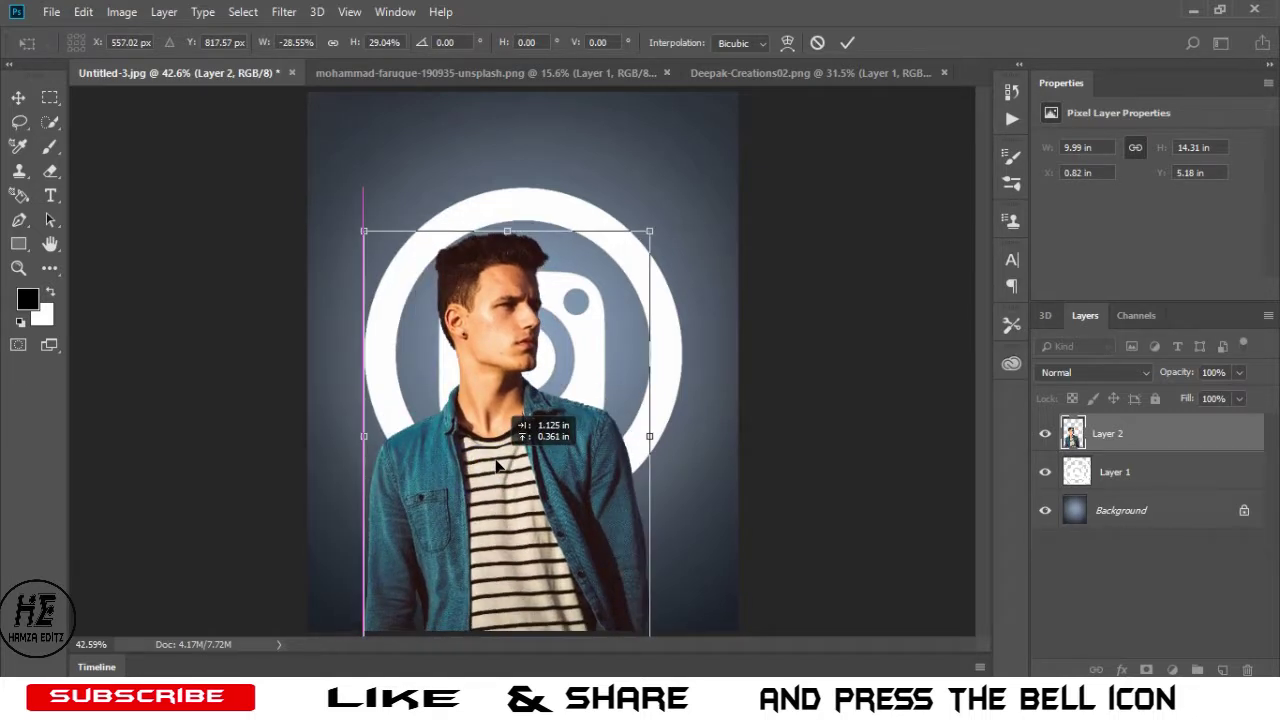
{"action": "left_click_drag", "start_coordinate": [643, 204], "coordinate": [641, 240]}
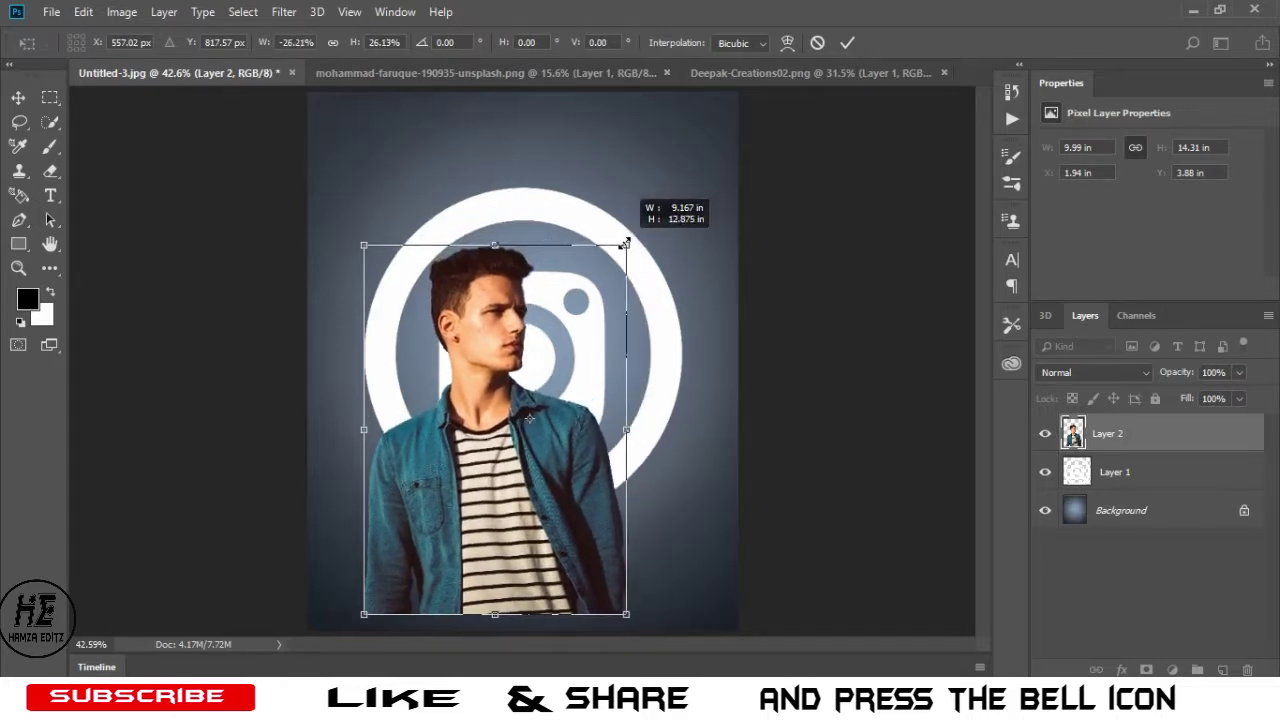
{"action": "left_click_drag", "start_coordinate": [641, 240], "coordinate": [619, 254]}
{"action": "left_click_drag", "start_coordinate": [519, 495], "coordinate": [519, 511]}
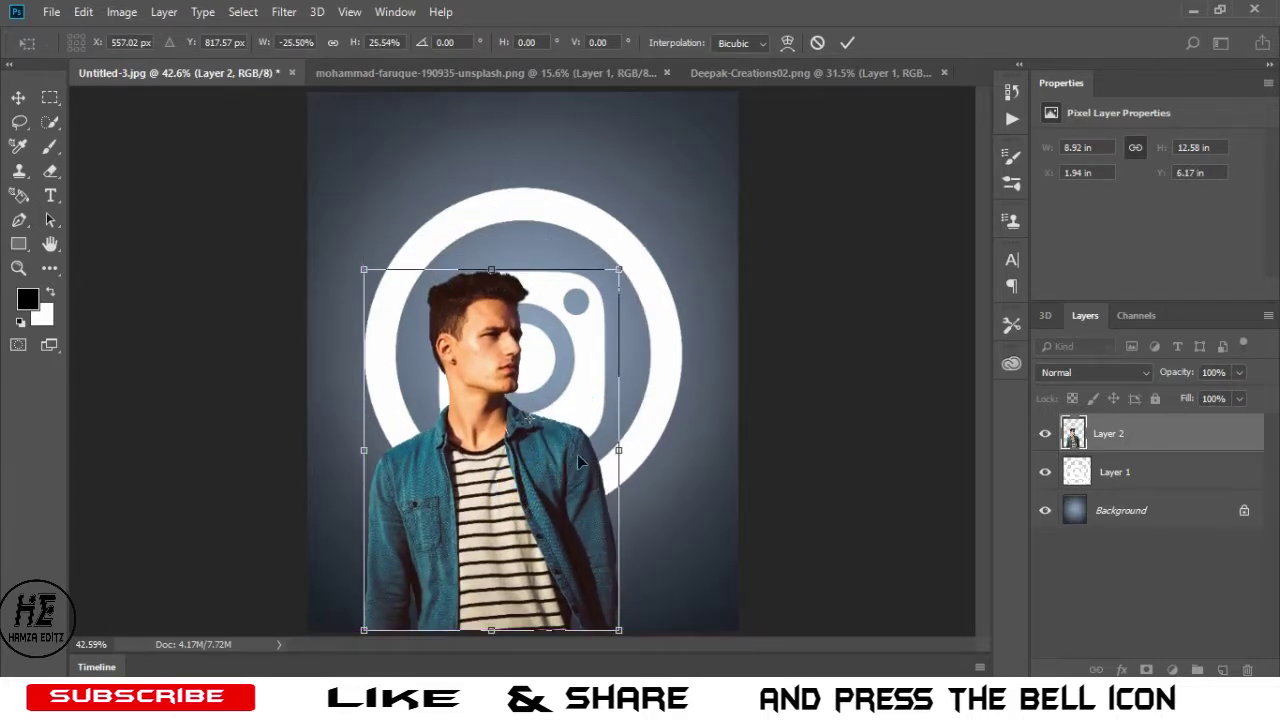
{"action": "left_click", "coordinate": [845, 43]}
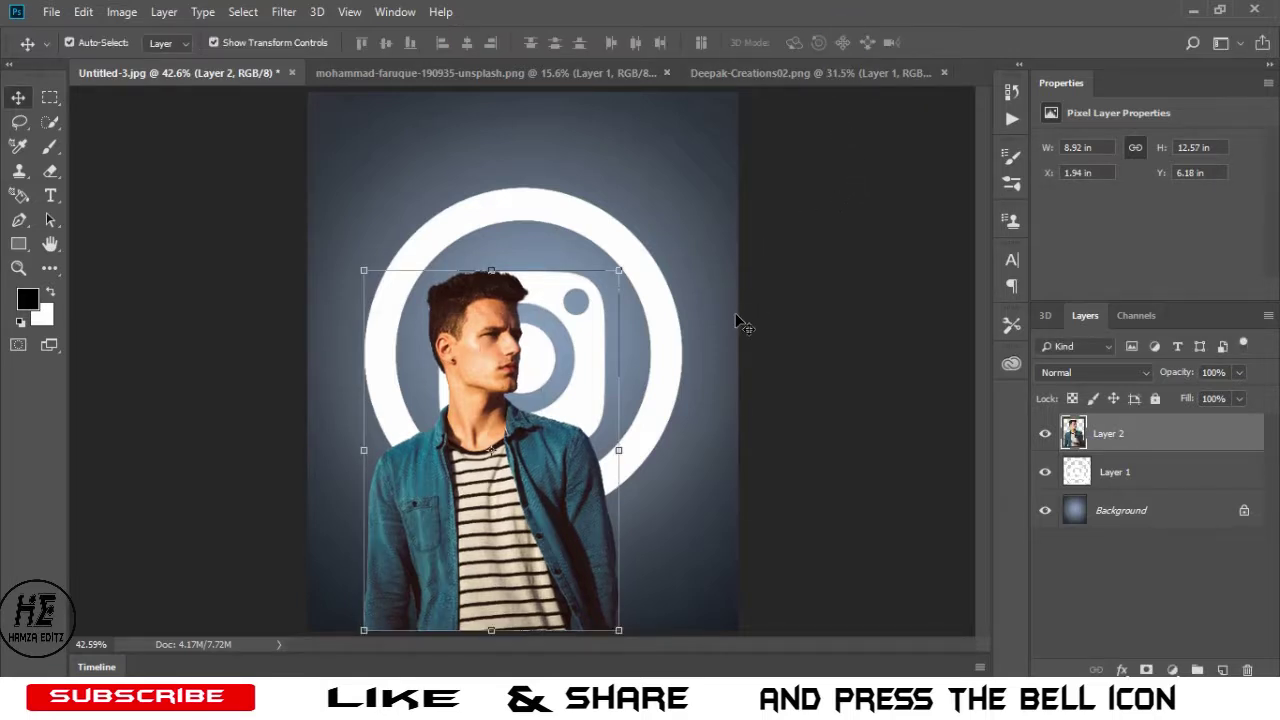
{"action": "left_click_drag", "start_coordinate": [530, 513], "coordinate": [536, 527]}
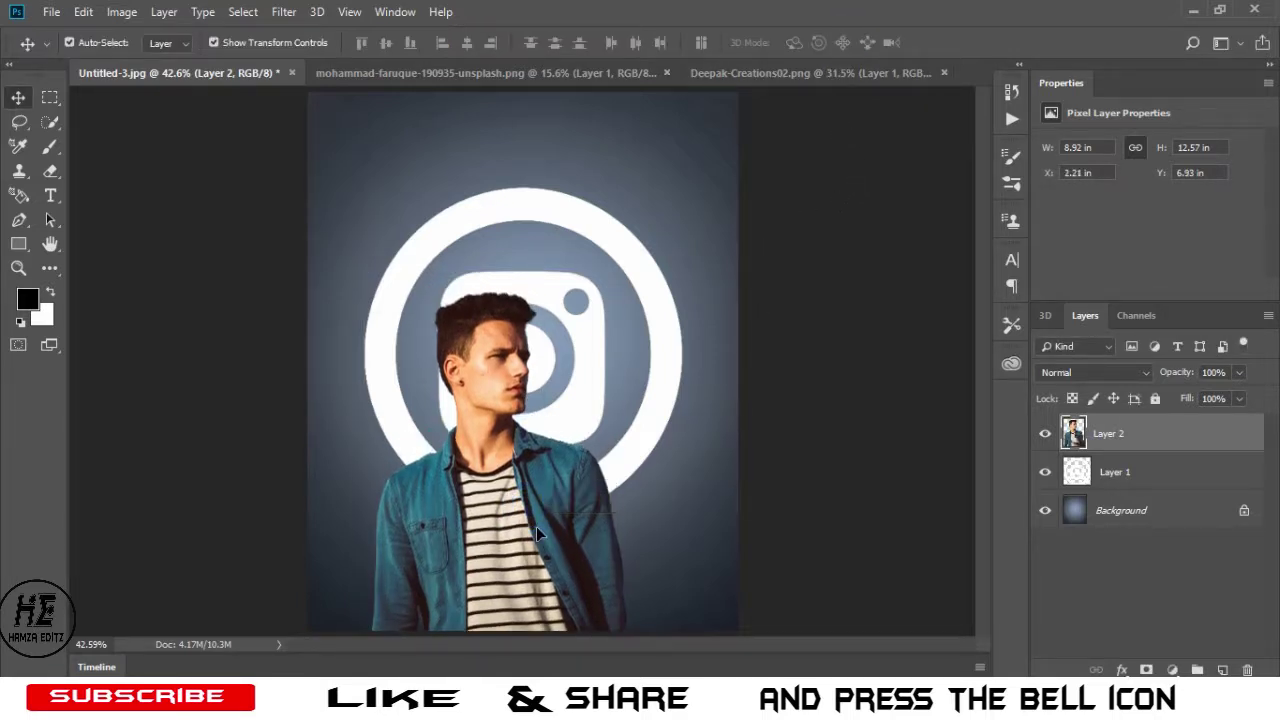
{"action": "left_click", "coordinate": [121, 11]}
{"action": "mouse_move", "coordinate": [150, 61]}
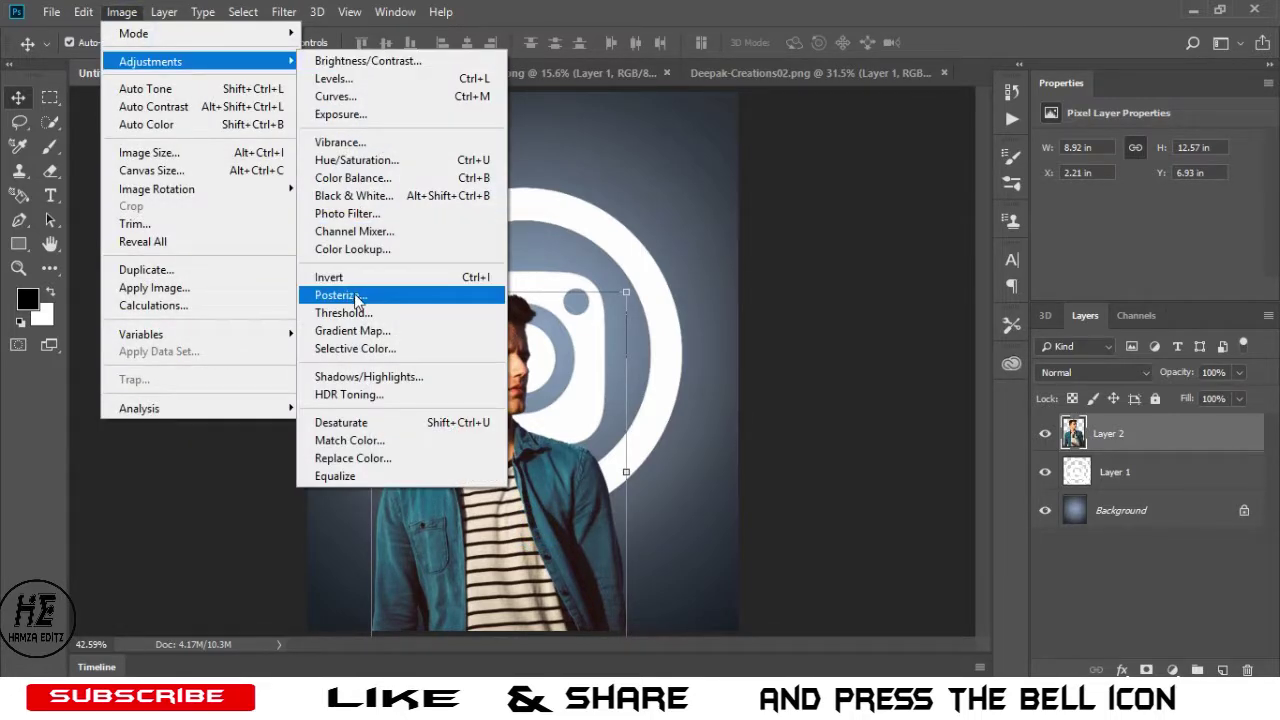
Give the man's layer Shadows/Highlights with Shadows Amount 21% and Highlights Amount 13%
{"action": "left_click", "coordinate": [368, 377]}
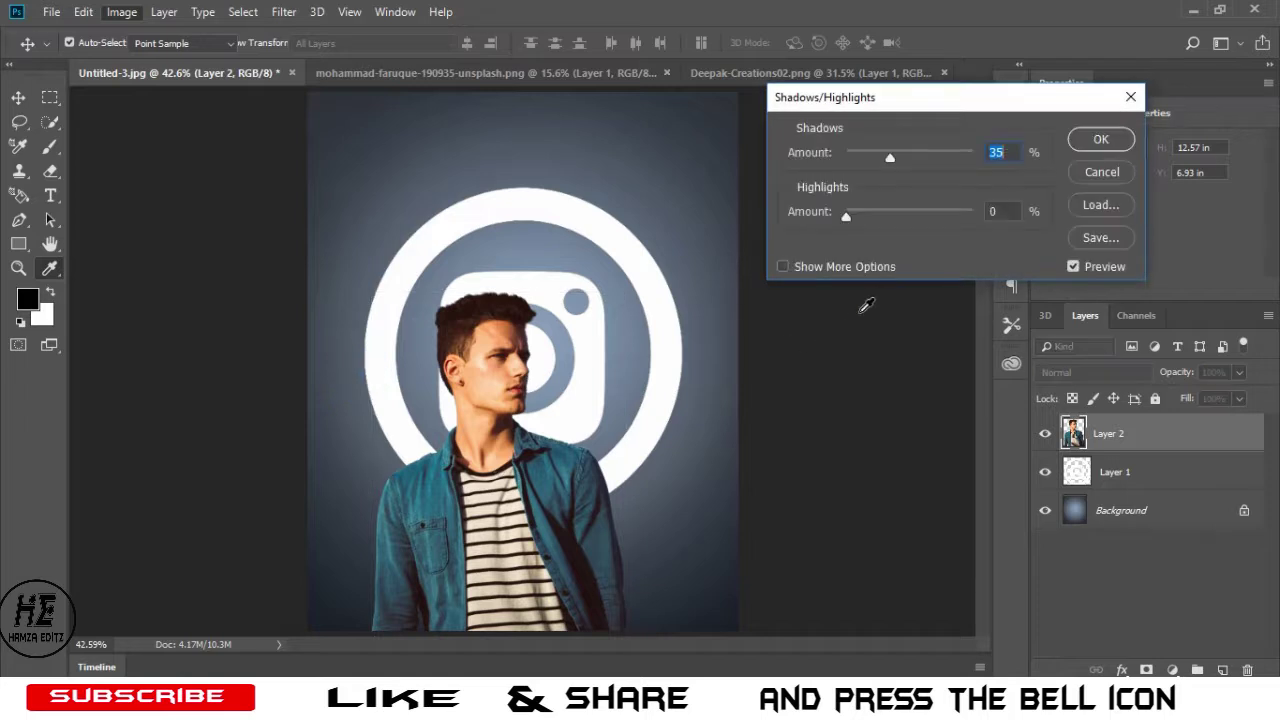
{"action": "left_click_drag", "start_coordinate": [889, 157], "coordinate": [873, 166]}
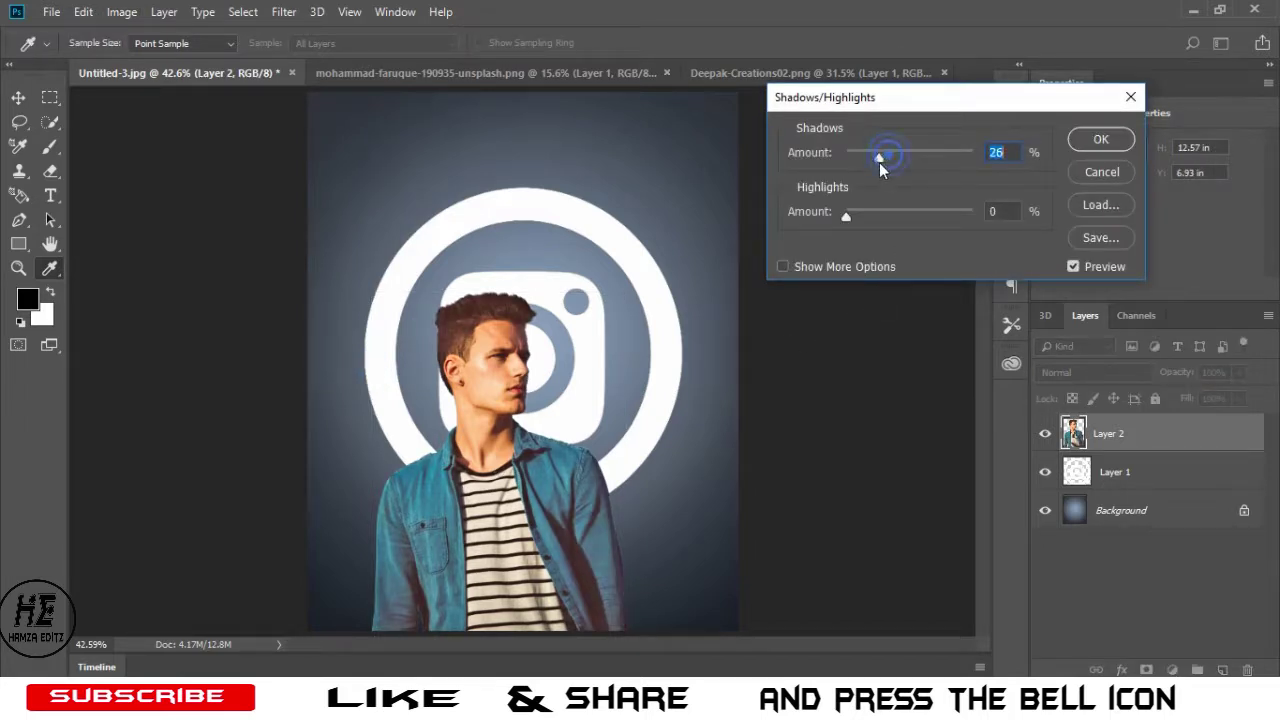
{"action": "left_click_drag", "start_coordinate": [844, 215], "coordinate": [866, 215]}
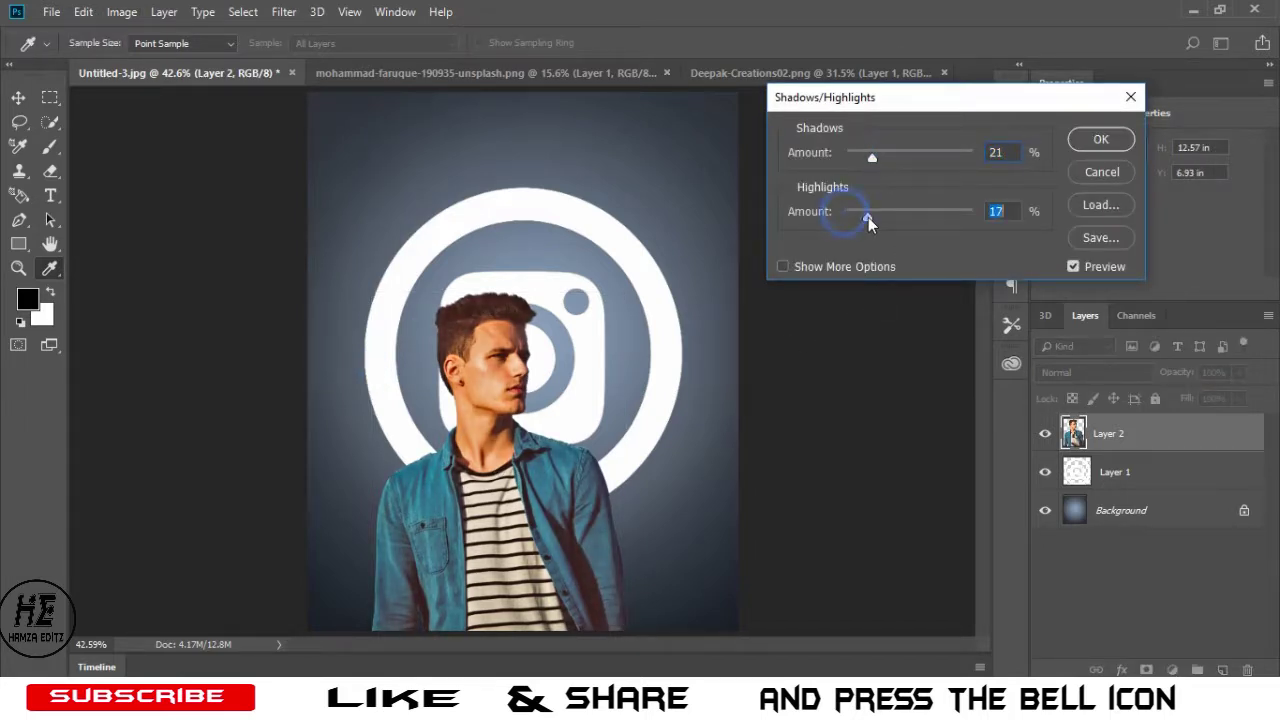
{"action": "left_click", "coordinate": [1101, 139]}
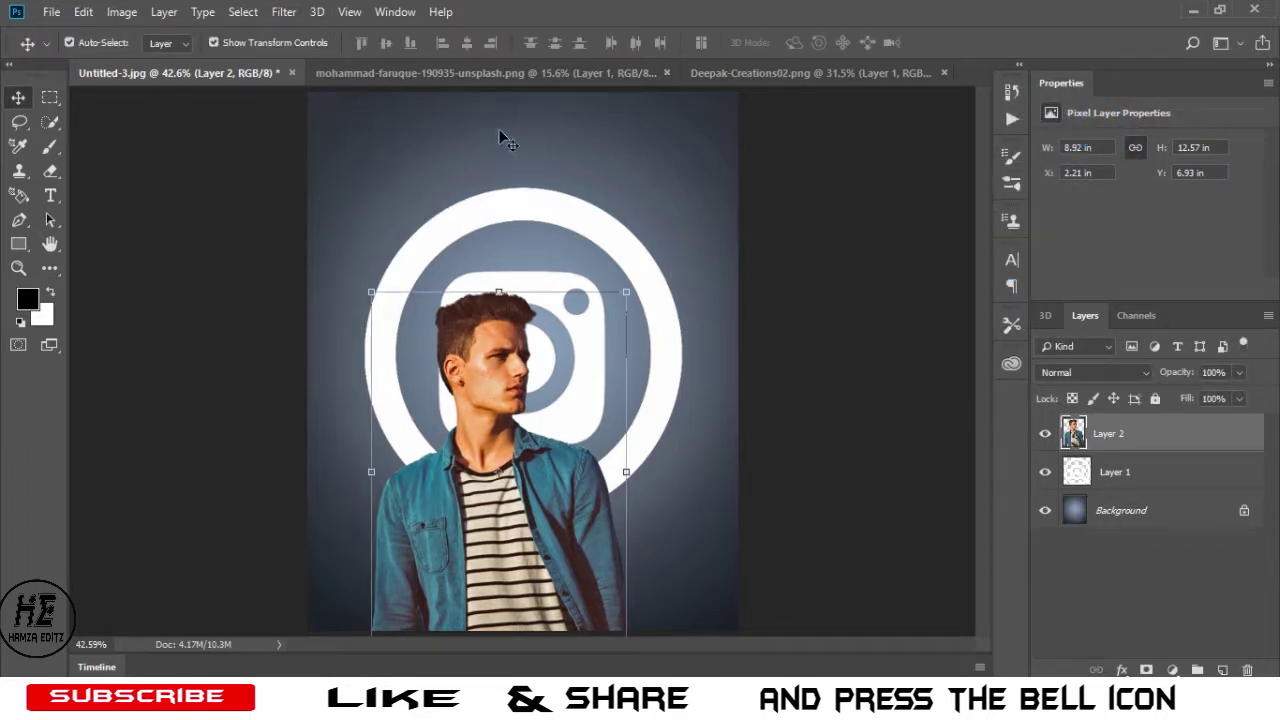
{"action": "left_click", "coordinate": [283, 12]}
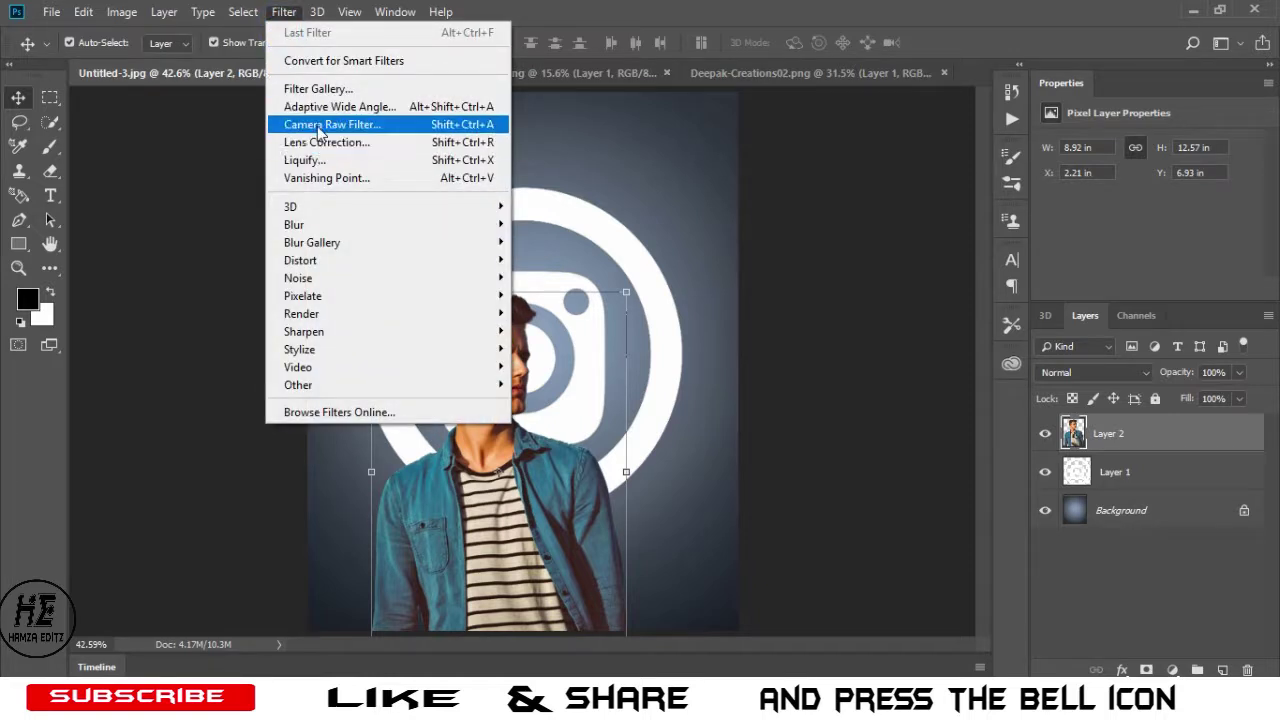
In Camera Raw, cool the man's temperature and set Exposure -0.40, Contrast -12, Whites -18
{"action": "left_click", "coordinate": [318, 128]}
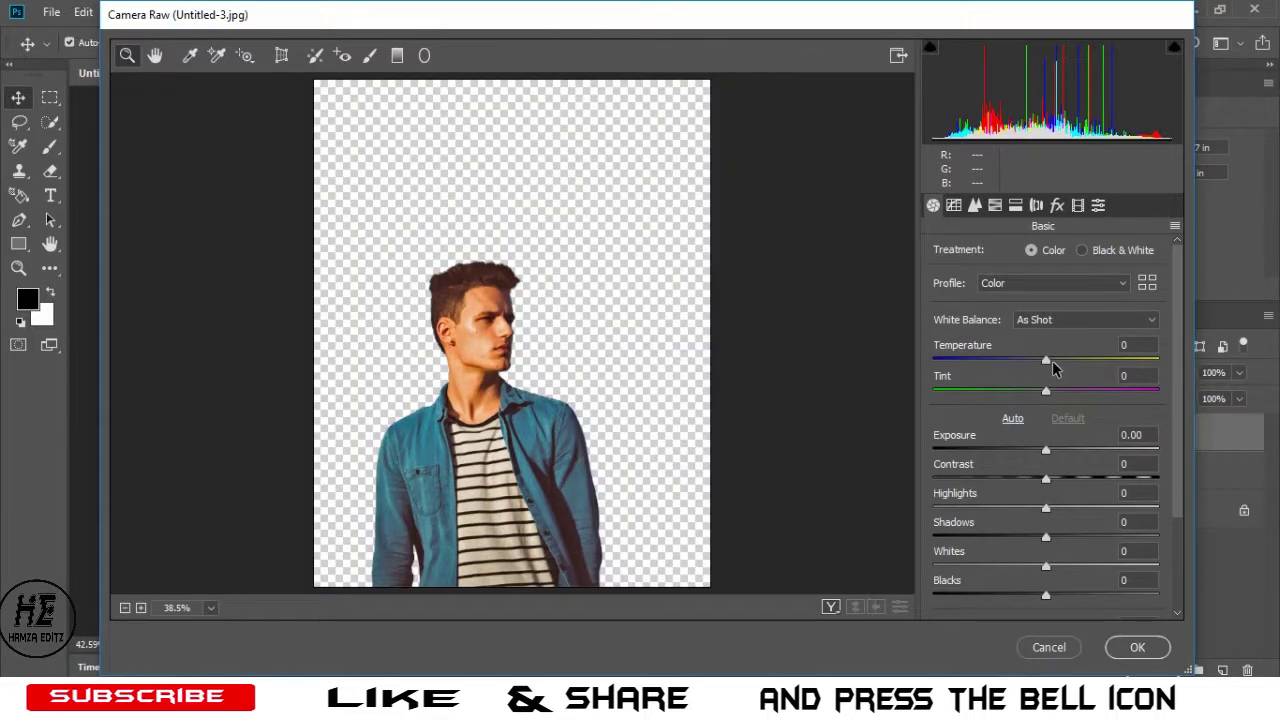
{"action": "mouse_move", "coordinate": [1052, 362]}
{"action": "left_mouse_down"}
{"action": "mouse_move", "coordinate": [1029, 365]}
{"action": "mouse_move", "coordinate": [1051, 396]}
{"action": "left_mouse_up"}
{"action": "left_click_drag", "start_coordinate": [1047, 450], "coordinate": [1036, 451]}
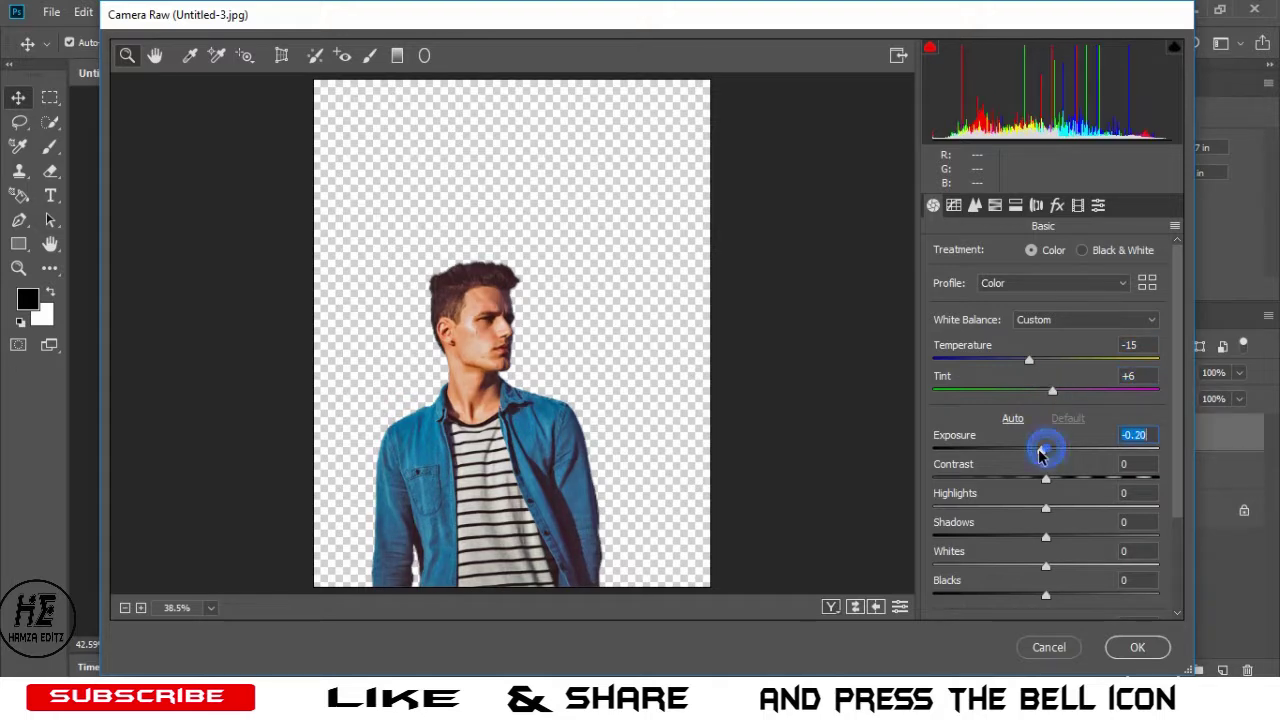
{"action": "left_click_drag", "start_coordinate": [1047, 480], "coordinate": [1025, 507]}
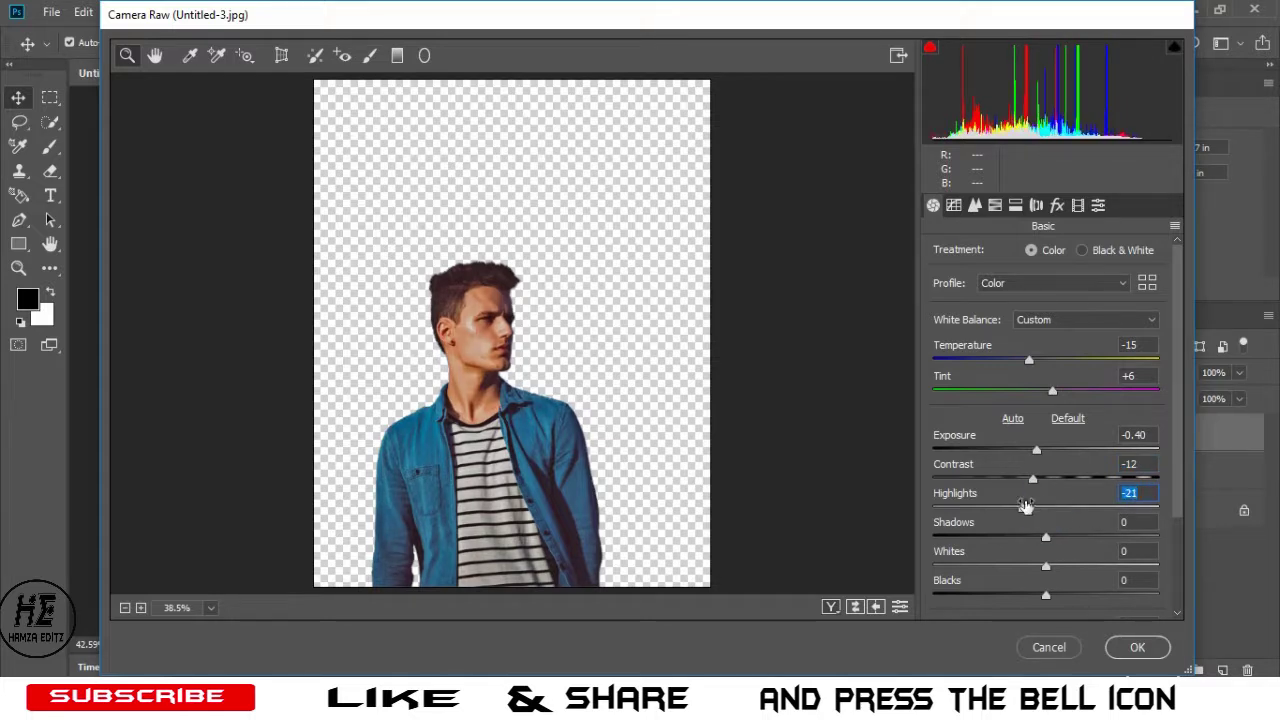
{"action": "left_click_drag", "start_coordinate": [1047, 539], "coordinate": [1045, 539]}
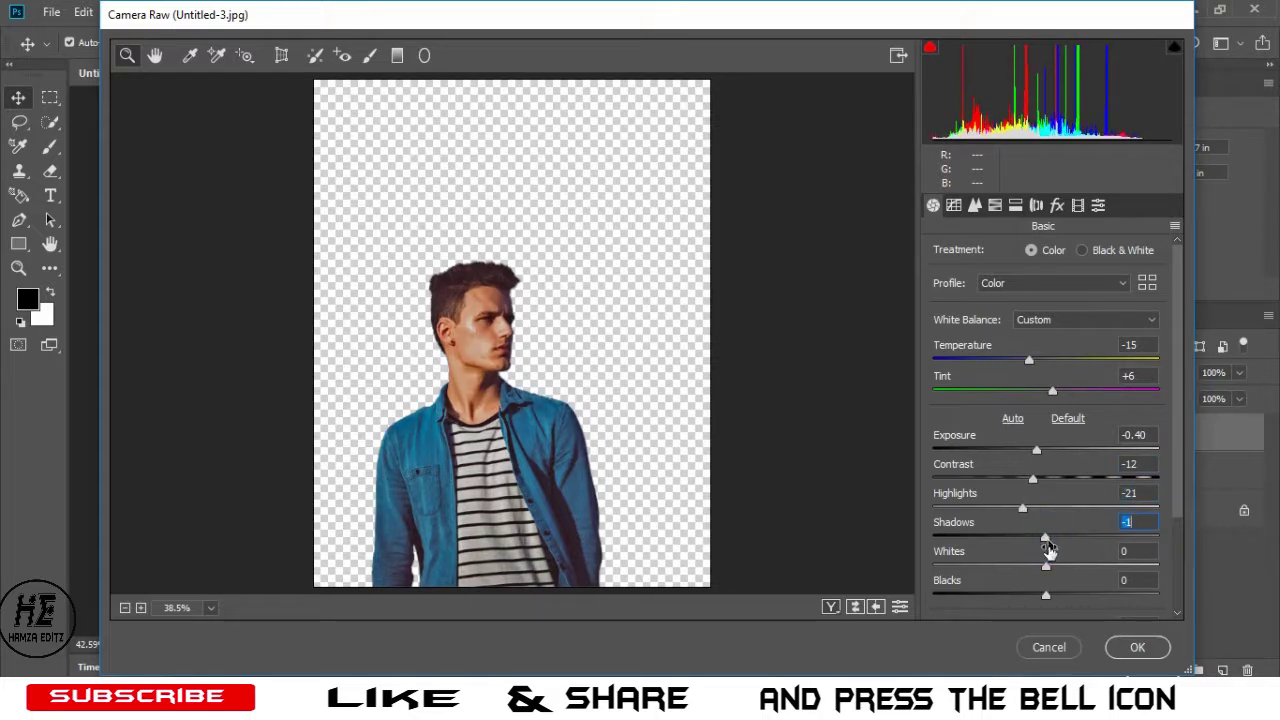
{"action": "mouse_move", "coordinate": [1045, 566]}
{"action": "left_mouse_down"}
{"action": "mouse_move", "coordinate": [1027, 565]}
{"action": "mouse_move", "coordinate": [1034, 596]}
{"action": "left_mouse_up"}
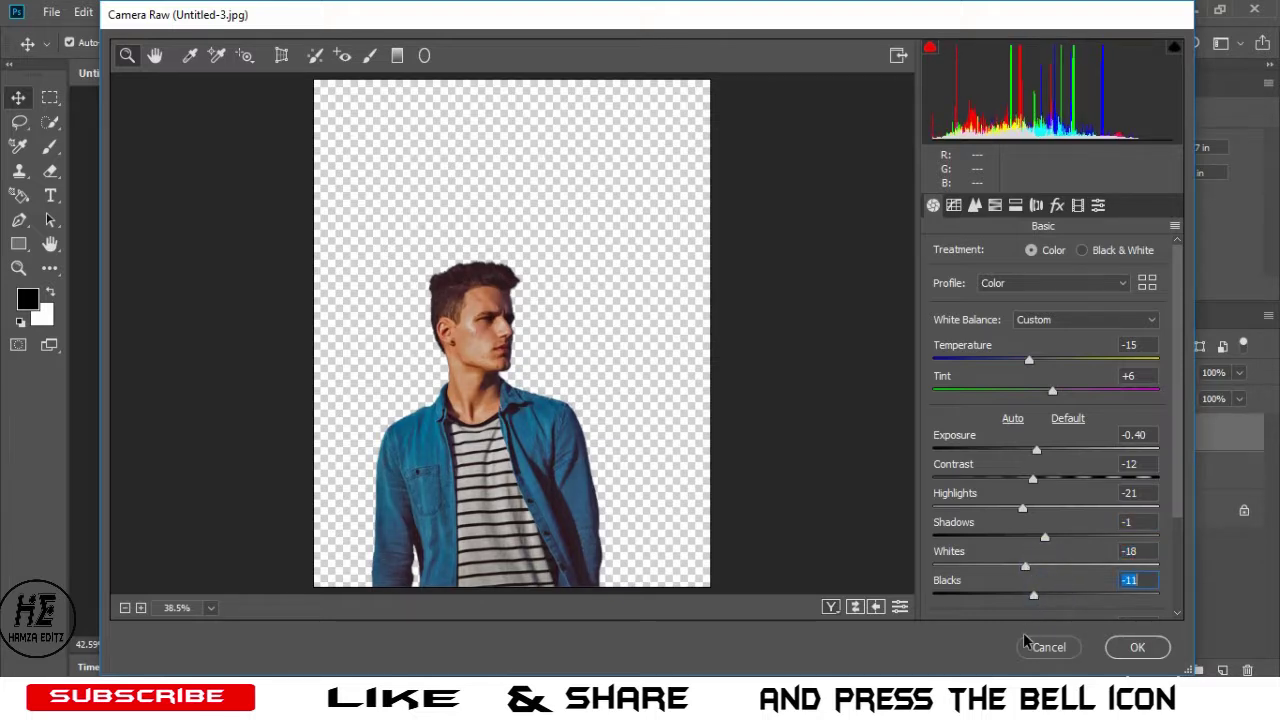
Set Dehaze to +7 and Vibrance to -14 on the man's Camera Raw grade
{"action": "scroll", "coordinate": [1013, 531], "scroll_direction": "down", "scroll_amount": 3}
{"action": "left_click_drag", "start_coordinate": [1046, 511], "coordinate": [1053, 543]}
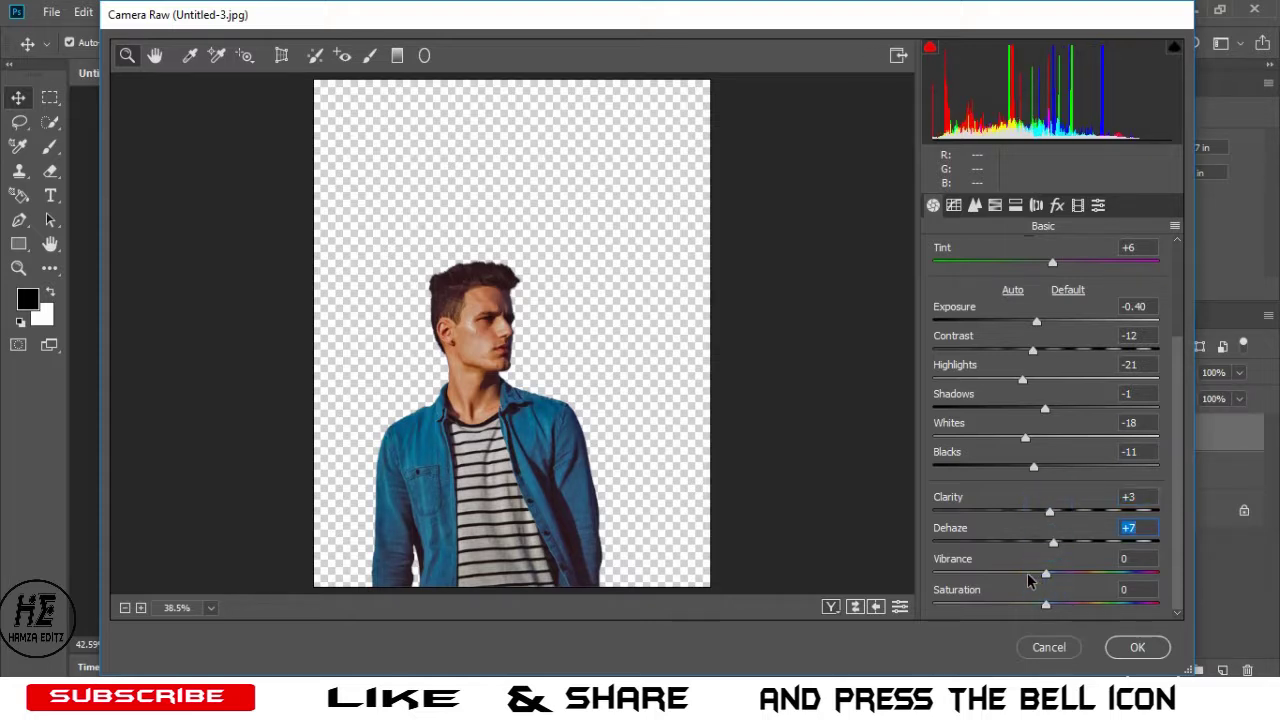
{"action": "mouse_move", "coordinate": [1045, 574]}
{"action": "left_mouse_down"}
{"action": "mouse_move", "coordinate": [1030, 574]}
{"action": "mouse_move", "coordinate": [1042, 609]}
{"action": "left_mouse_up"}
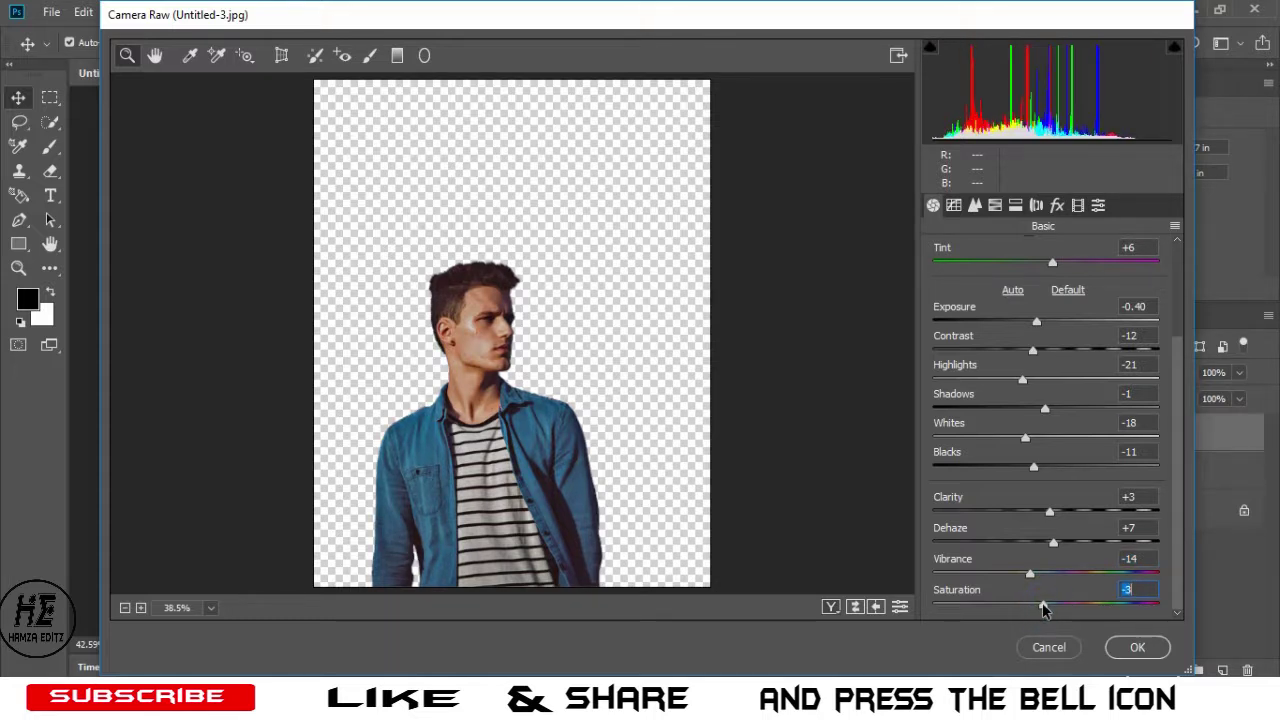
{"action": "left_click", "coordinate": [995, 205]}
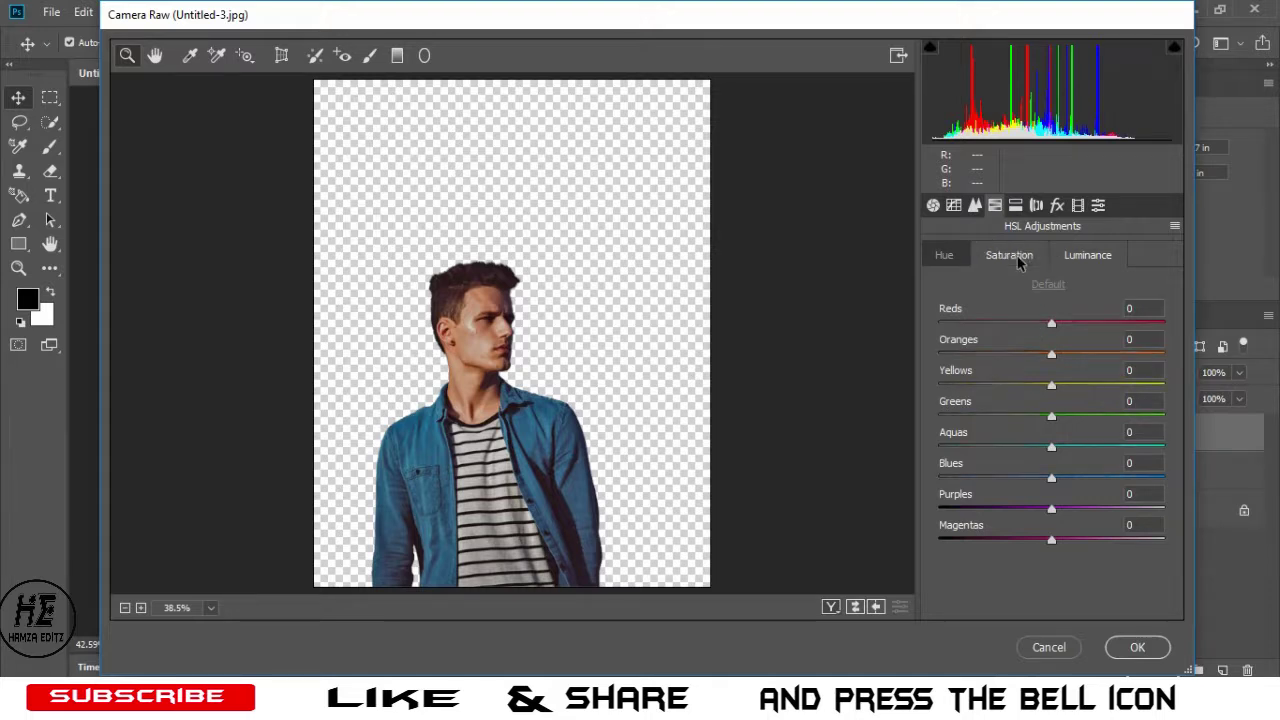
Set saturation Reds -12, Oranges -8, hue Aquas -18, Blues +37, and apply the grade
{"action": "left_click", "coordinate": [1008, 258]}
{"action": "mouse_move", "coordinate": [1051, 326]}
{"action": "left_mouse_down"}
{"action": "mouse_move", "coordinate": [1019, 323]}
{"action": "mouse_move", "coordinate": [1036, 360]}
{"action": "mouse_move", "coordinate": [1038, 328]}
{"action": "left_mouse_up"}
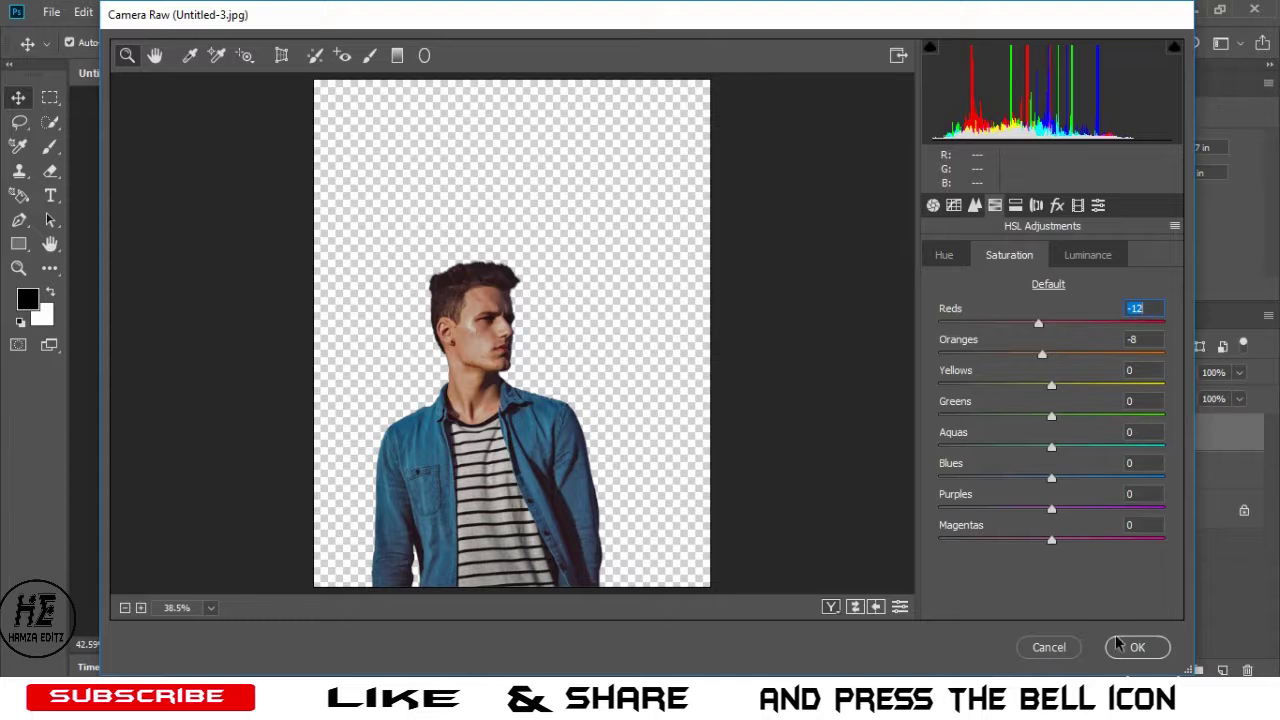
{"action": "left_click", "coordinate": [944, 256]}
{"action": "mouse_move", "coordinate": [1050, 451]}
{"action": "left_mouse_down"}
{"action": "mouse_move", "coordinate": [1108, 446]}
{"action": "mouse_move", "coordinate": [1031, 447]}
{"action": "mouse_move", "coordinate": [1149, 484]}
{"action": "mouse_move", "coordinate": [1093, 478]}
{"action": "left_mouse_up"}
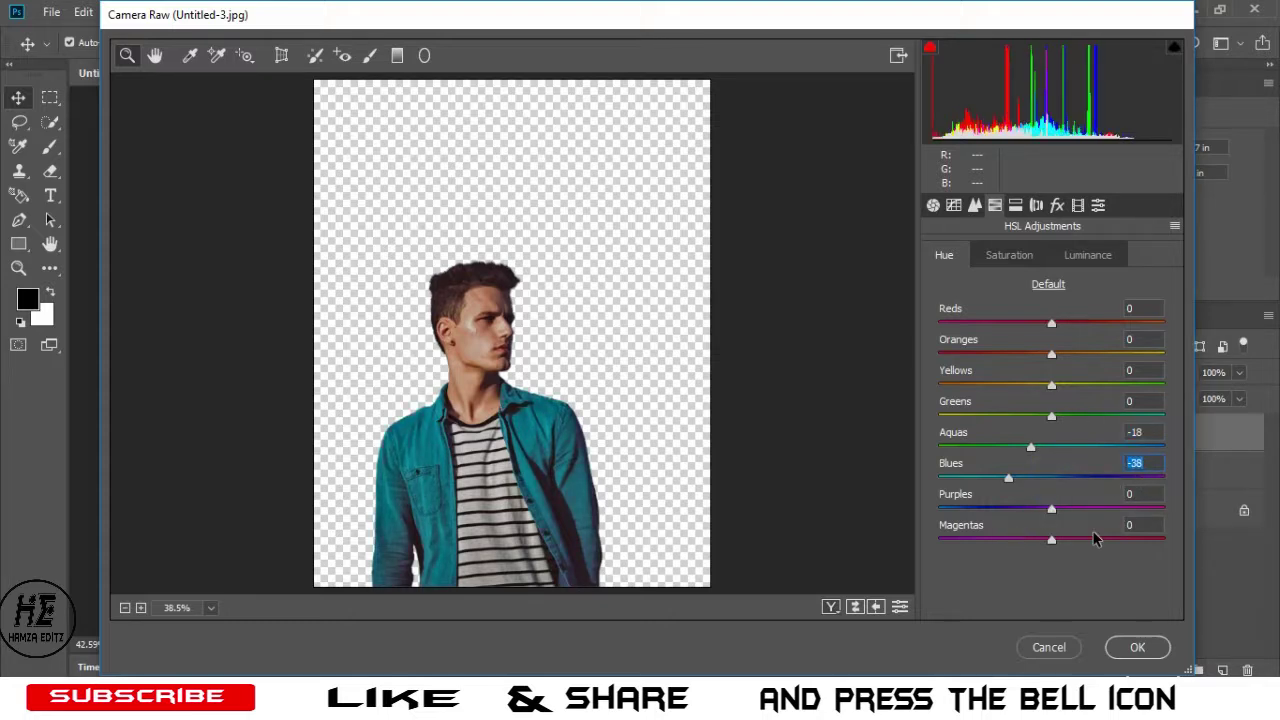
{"action": "left_click", "coordinate": [1137, 647]}
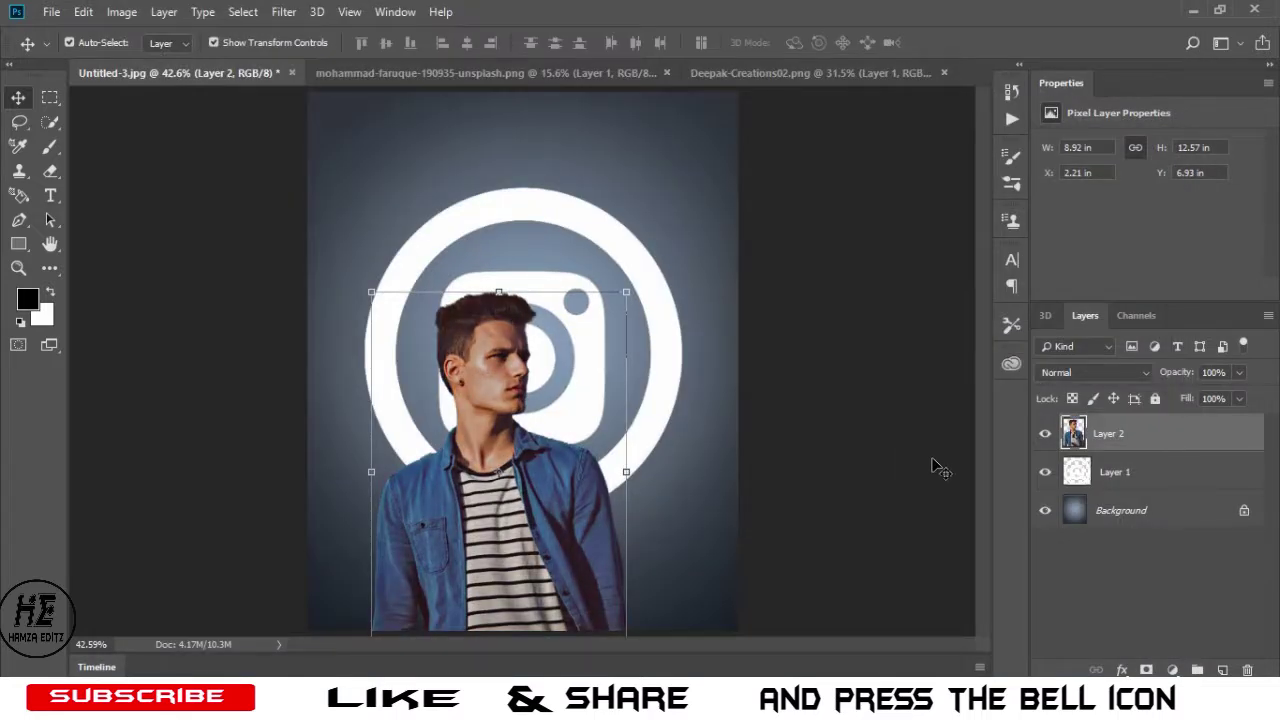
Merge Layer 2 down onto the logo layer, then flatten the image to one Background
{"action": "left_click", "coordinate": [846, 388]}
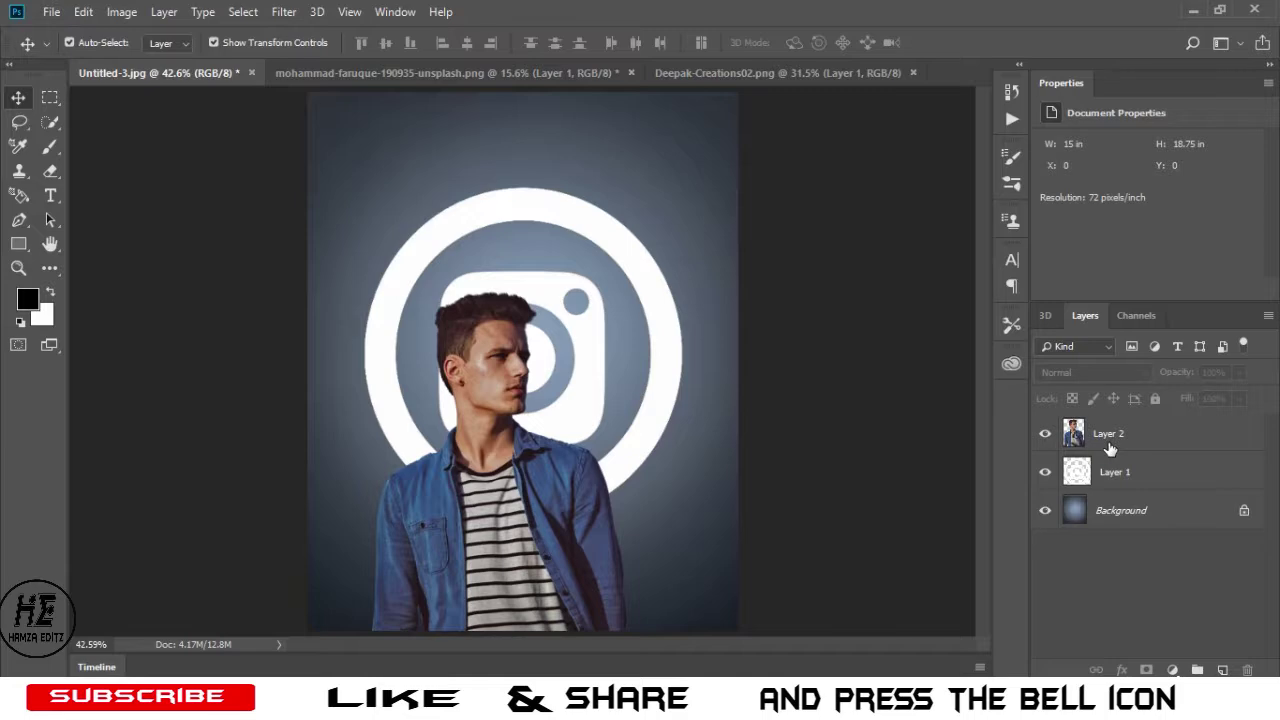
{"action": "left_click", "coordinate": [1110, 449]}
{"action": "right_click", "coordinate": [1110, 449]}
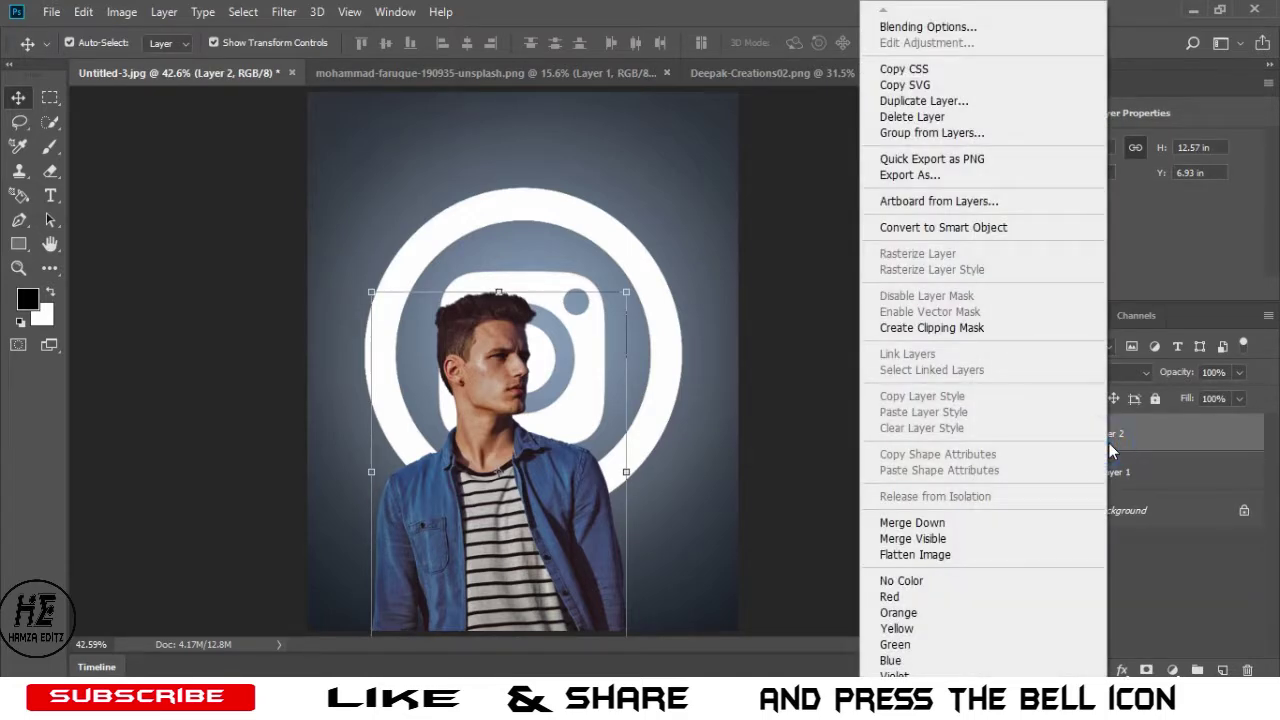
{"action": "left_click", "coordinate": [966, 530]}
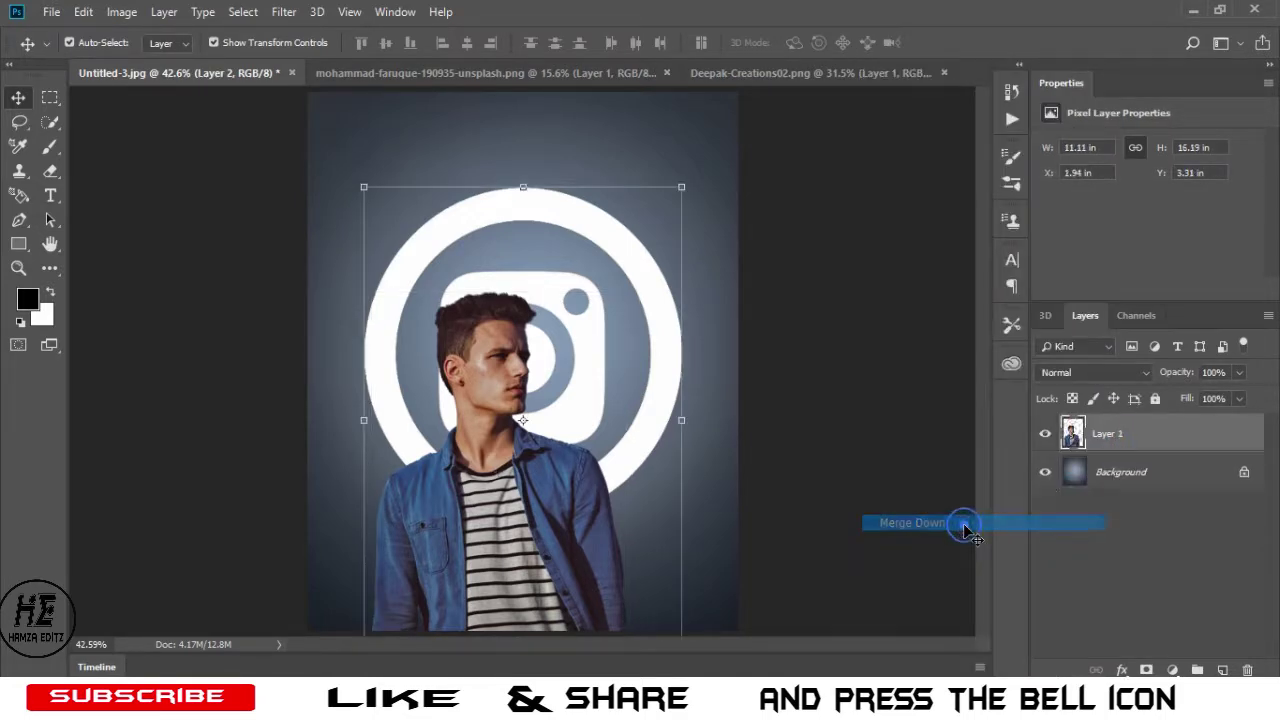
{"action": "right_click", "coordinate": [1113, 448]}
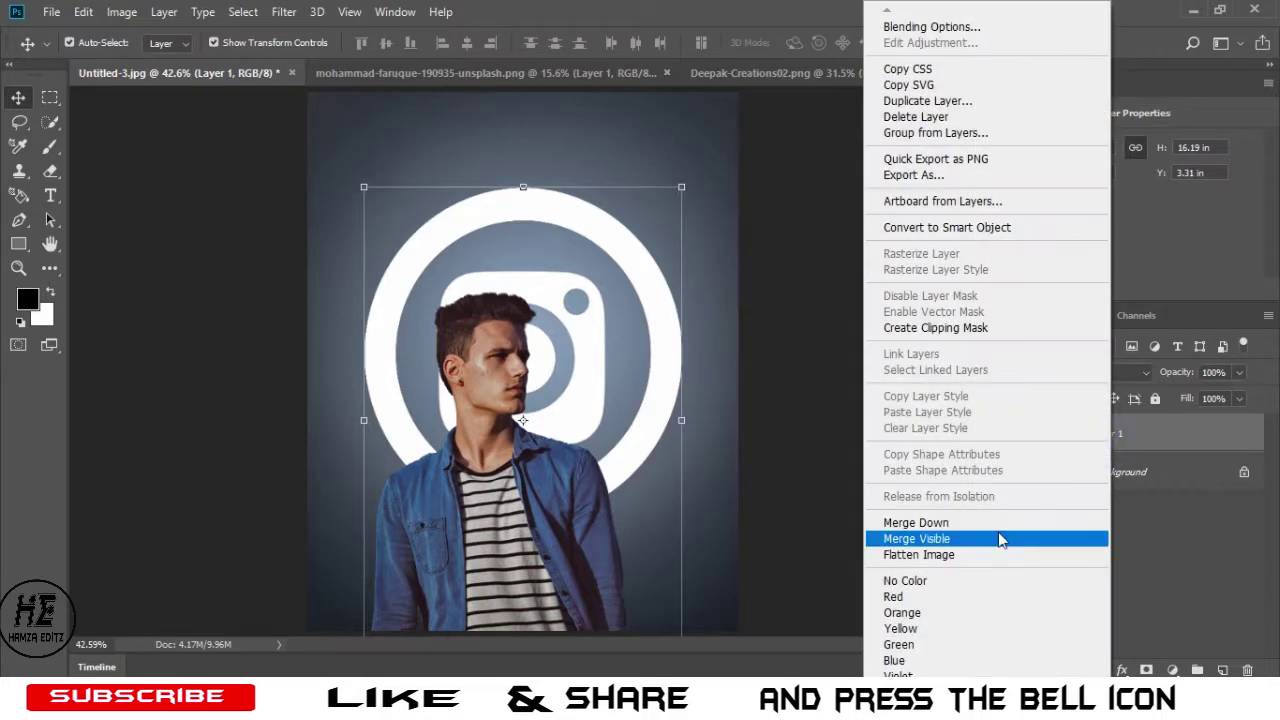
{"action": "left_click", "coordinate": [988, 554]}
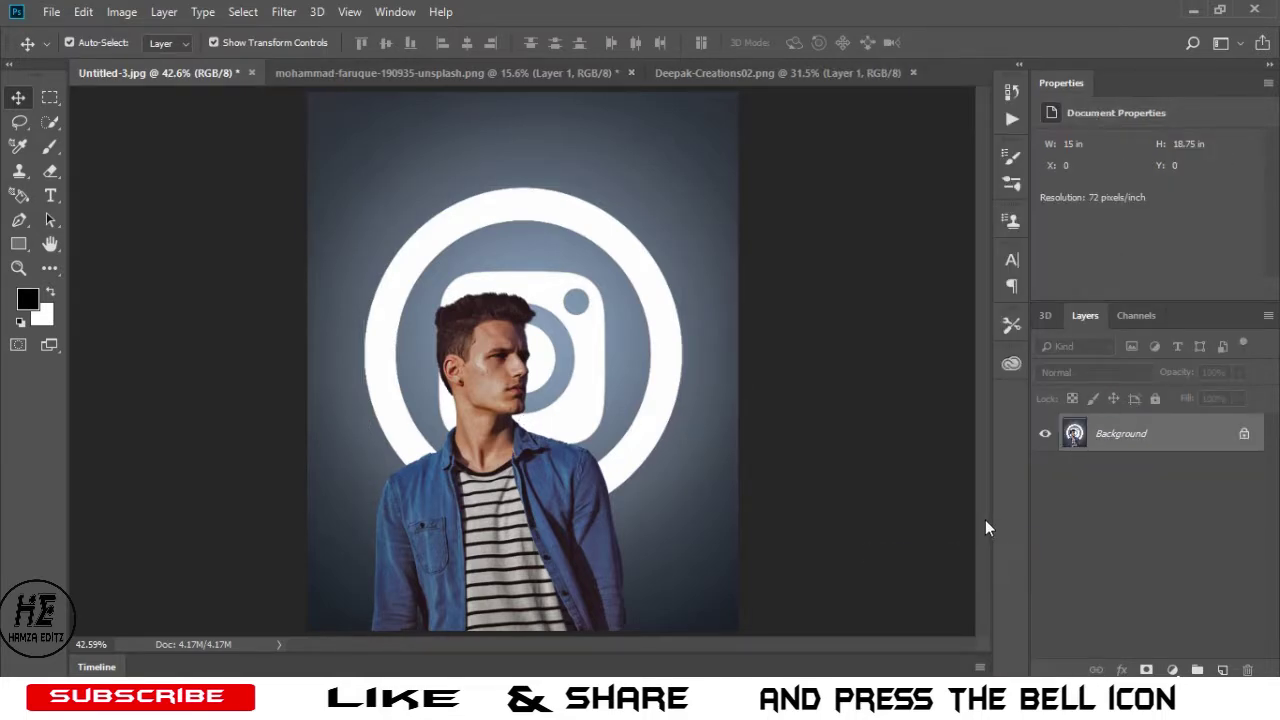
{"action": "left_click", "coordinate": [285, 11]}
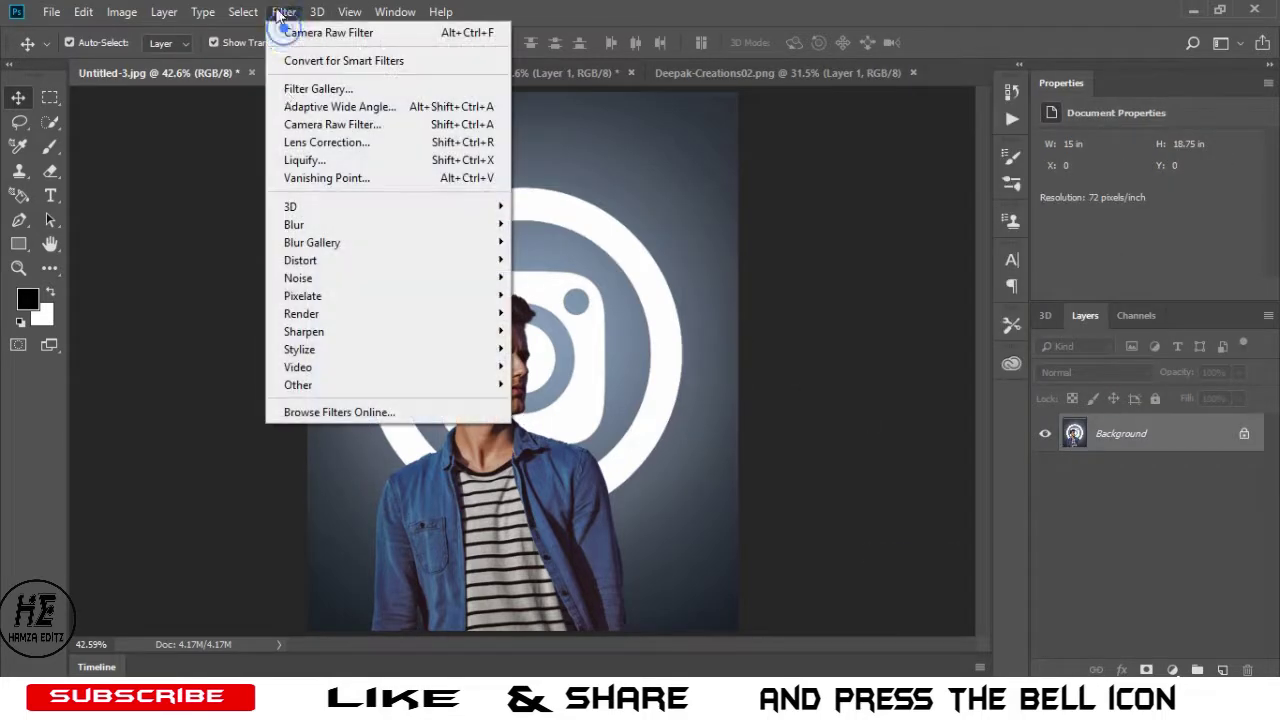
In Camera Raw, set Temperature -8, Tint -12, Exposure +0.10, Shadows -17, Whites +13 on the poster
{"action": "left_click", "coordinate": [297, 122]}
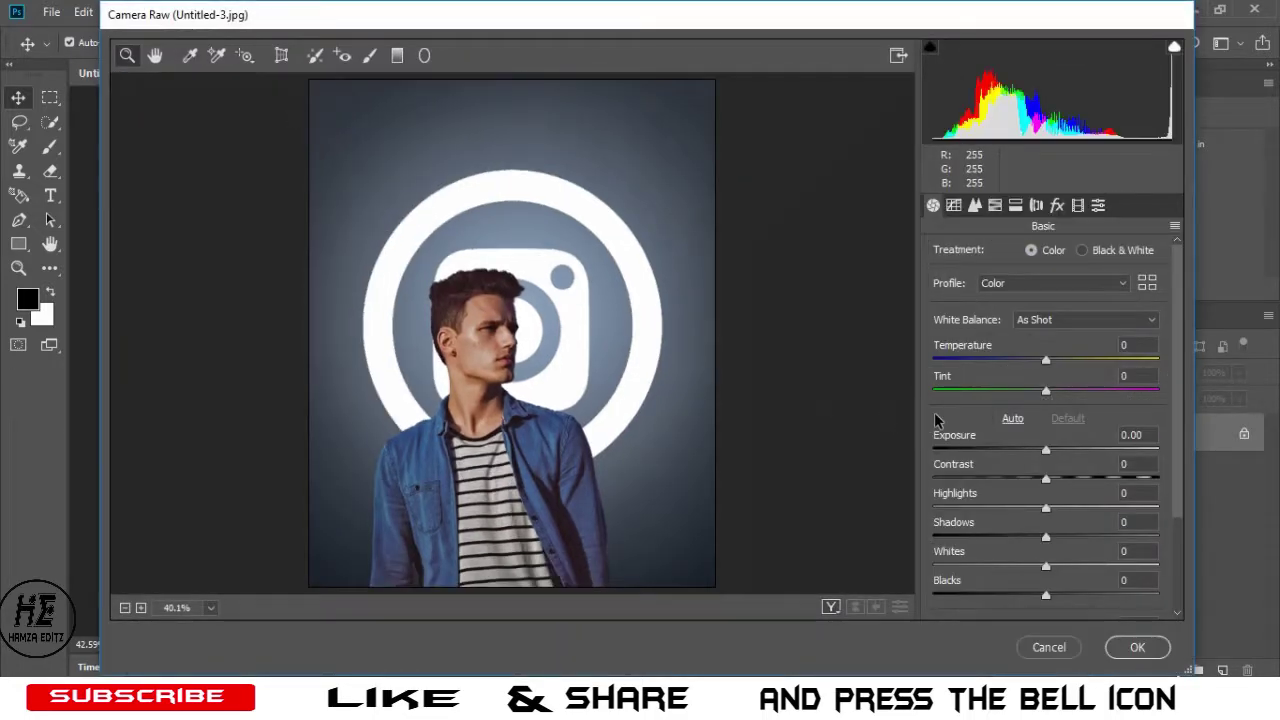
{"action": "left_click_drag", "start_coordinate": [1045, 359], "coordinate": [1038, 361]}
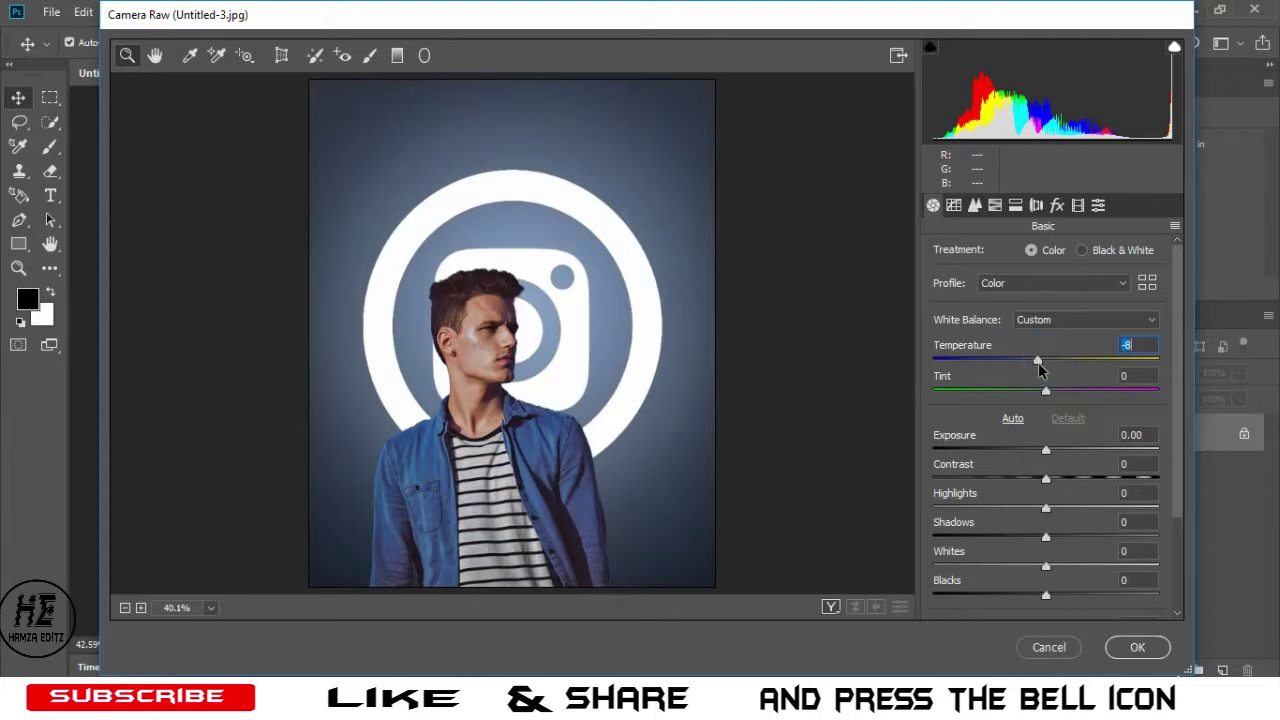
{"action": "left_click_drag", "start_coordinate": [1045, 390], "coordinate": [1033, 391]}
{"action": "left_click_drag", "start_coordinate": [1040, 450], "coordinate": [1048, 457]}
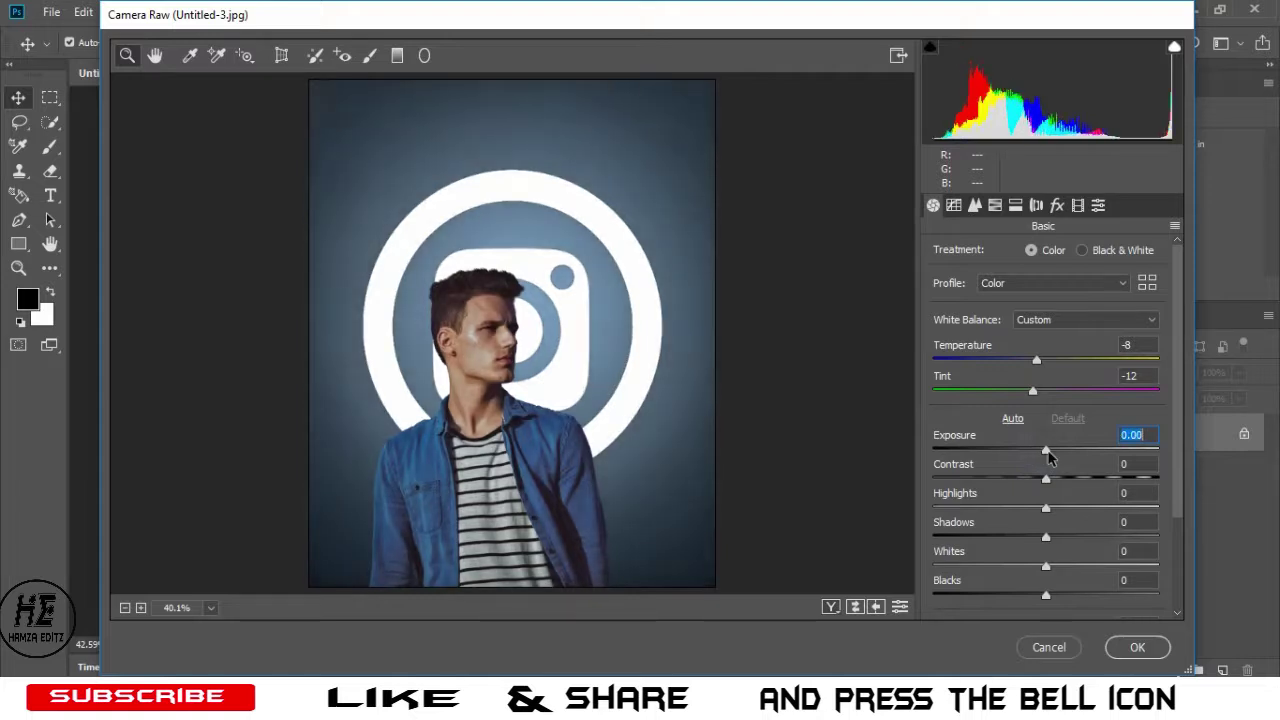
{"action": "left_click_drag", "start_coordinate": [1048, 457], "coordinate": [1027, 523]}
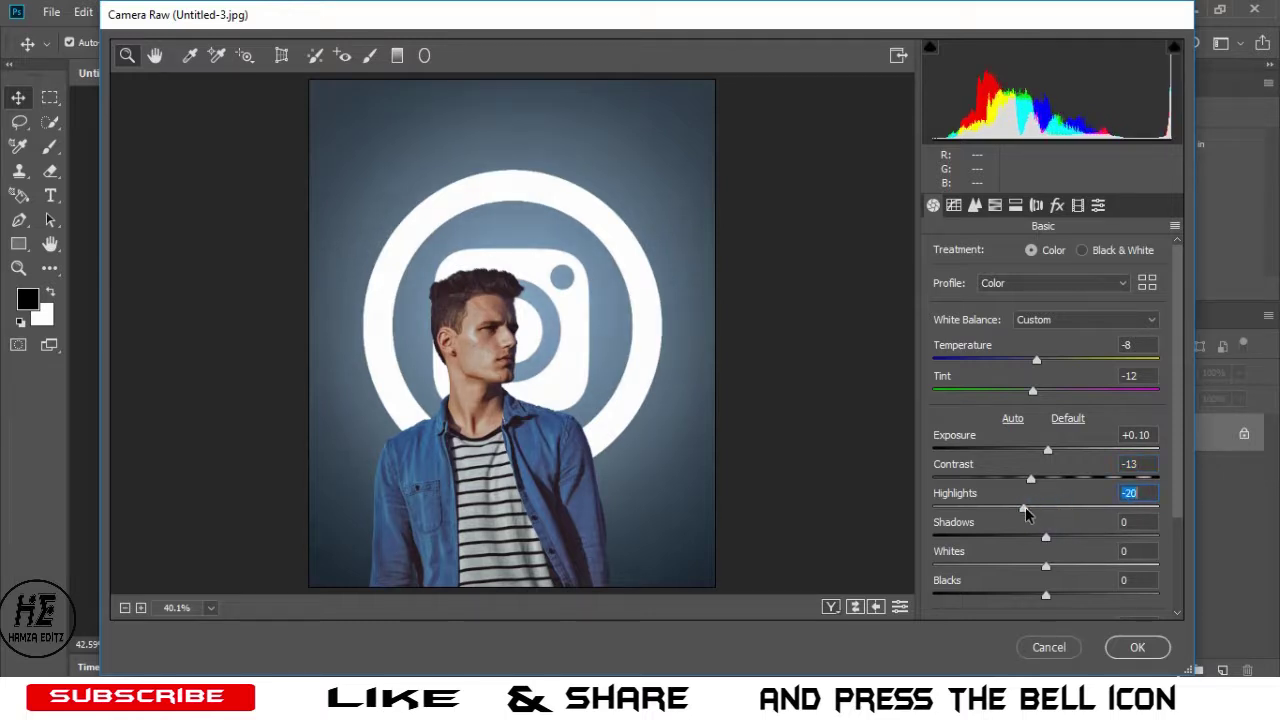
{"action": "left_click_drag", "start_coordinate": [1045, 541], "coordinate": [1026, 538]}
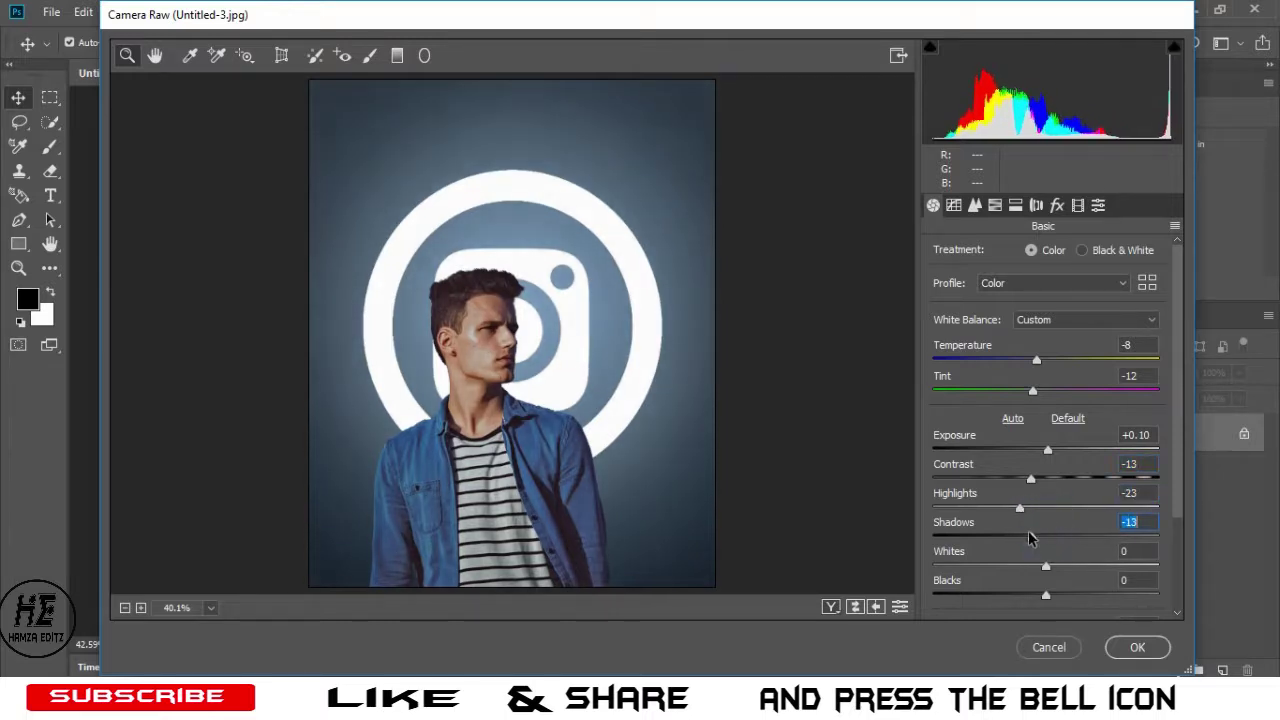
{"action": "left_click_drag", "start_coordinate": [1060, 566], "coordinate": [1027, 597]}
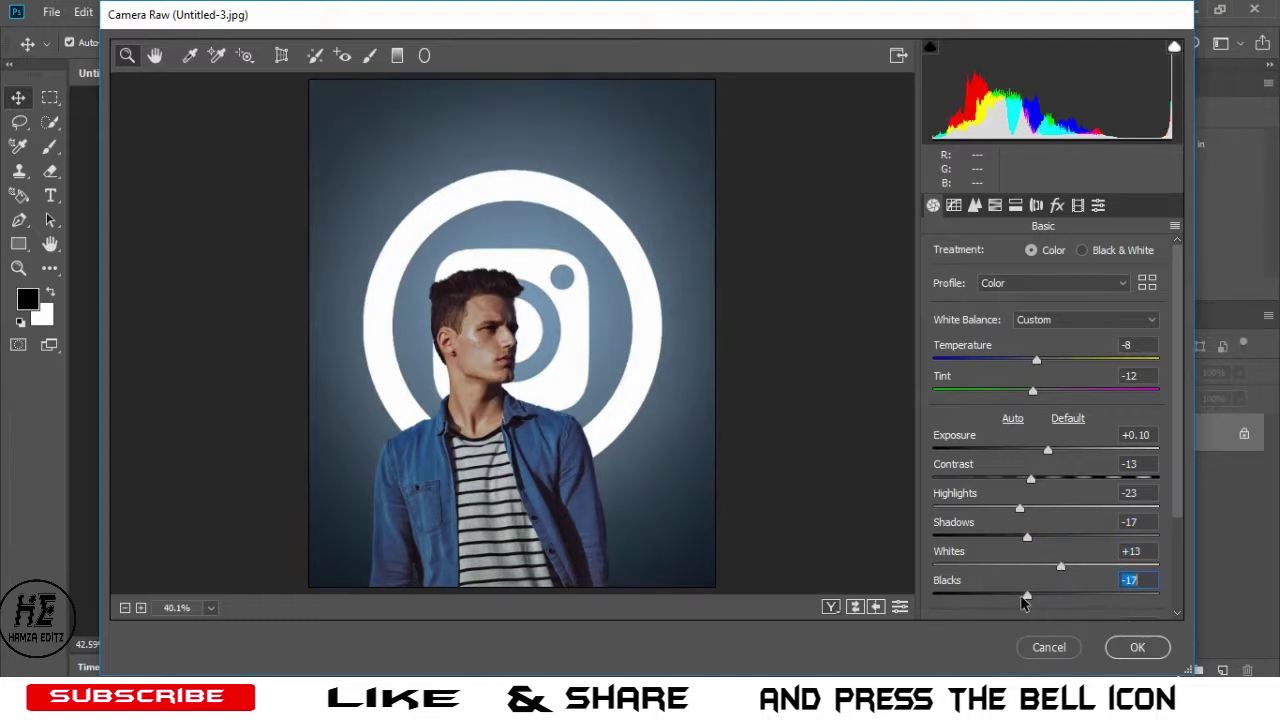
Soften Clarity to -11 and boost Vibrance to +22, with Saturation -13
{"action": "scroll", "coordinate": [1024, 560], "scroll_direction": "down", "scroll_amount": 1}
{"action": "scroll", "coordinate": [1022, 500], "scroll_direction": "down", "scroll_amount": 2}
{"action": "mouse_move", "coordinate": [1045, 512]}
{"action": "left_mouse_down"}
{"action": "mouse_move", "coordinate": [1033, 512]}
{"action": "mouse_move", "coordinate": [1063, 546]}
{"action": "left_mouse_up"}
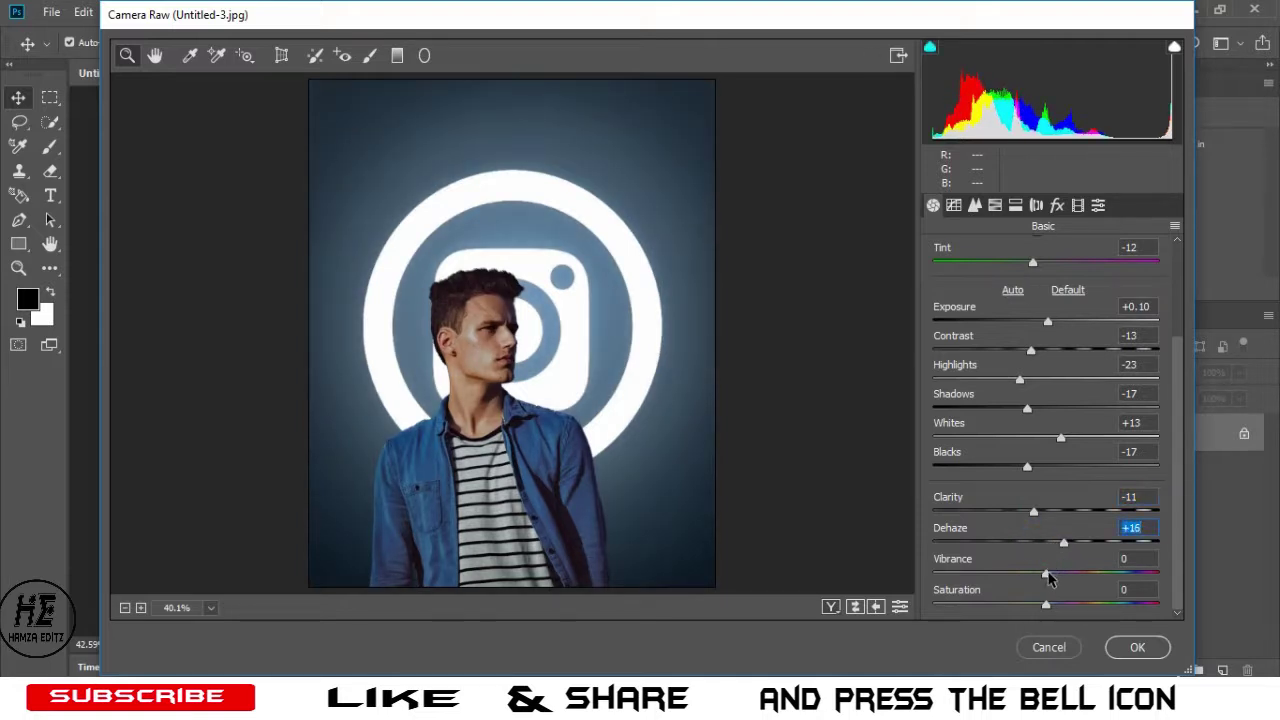
{"action": "mouse_move", "coordinate": [1047, 571]}
{"action": "left_mouse_down"}
{"action": "mouse_move", "coordinate": [1068, 577]}
{"action": "mouse_move", "coordinate": [1032, 604]}
{"action": "left_mouse_up"}
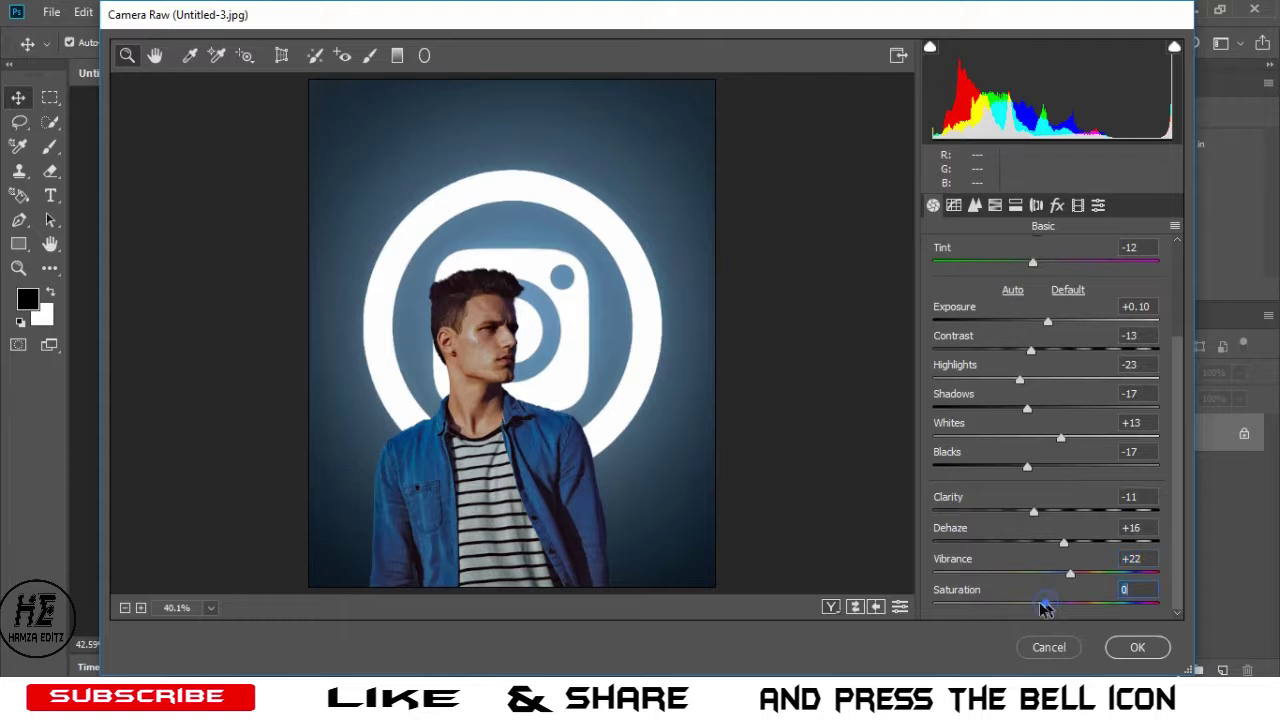
{"action": "left_click", "coordinate": [998, 206]}
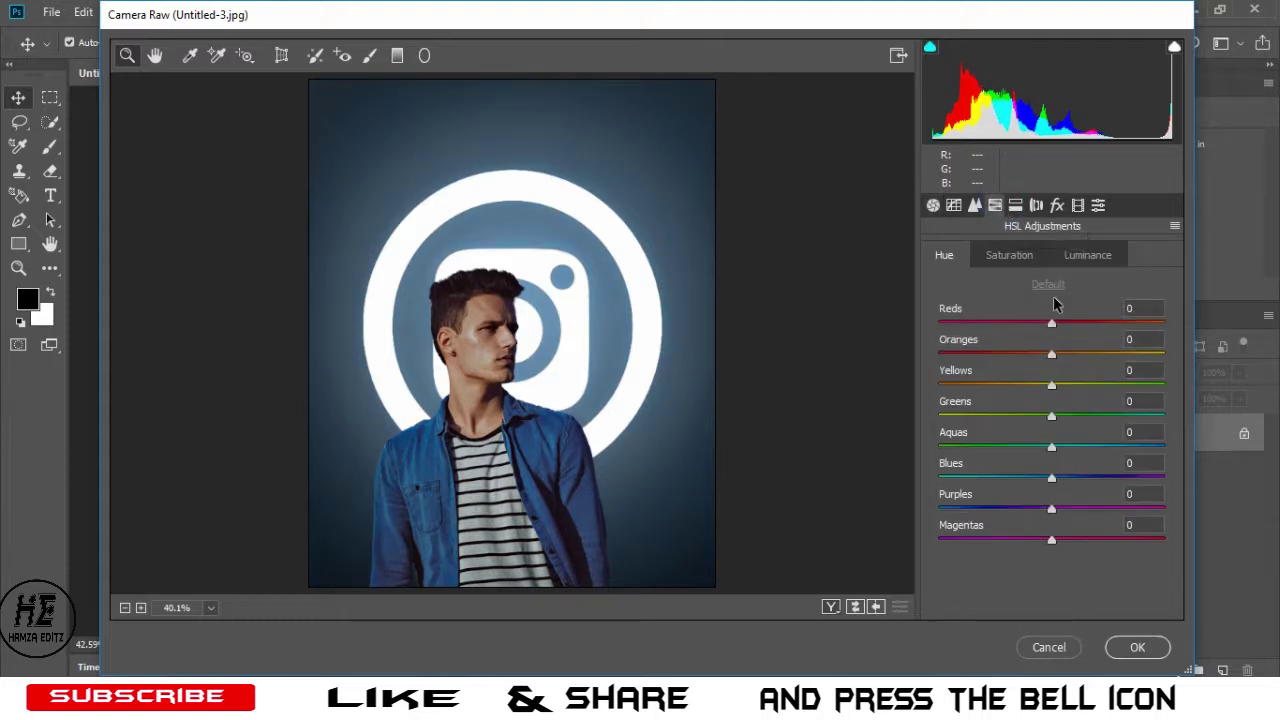
Lower Reds saturation to -5 and shift the Aquas hue to +55
{"action": "left_click", "coordinate": [1014, 254]}
{"action": "left_click_drag", "start_coordinate": [1048, 327], "coordinate": [1045, 355]}
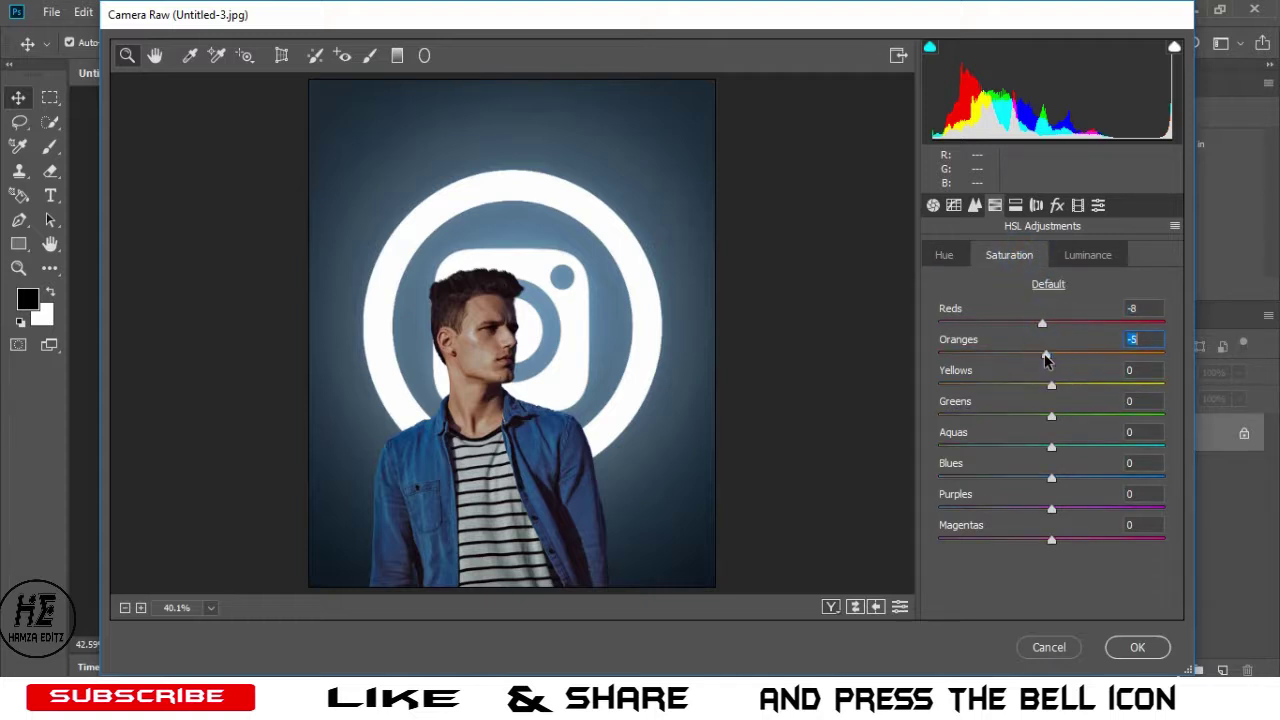
{"action": "left_click_drag", "start_coordinate": [1043, 325], "coordinate": [1048, 327]}
{"action": "left_click", "coordinate": [944, 255]}
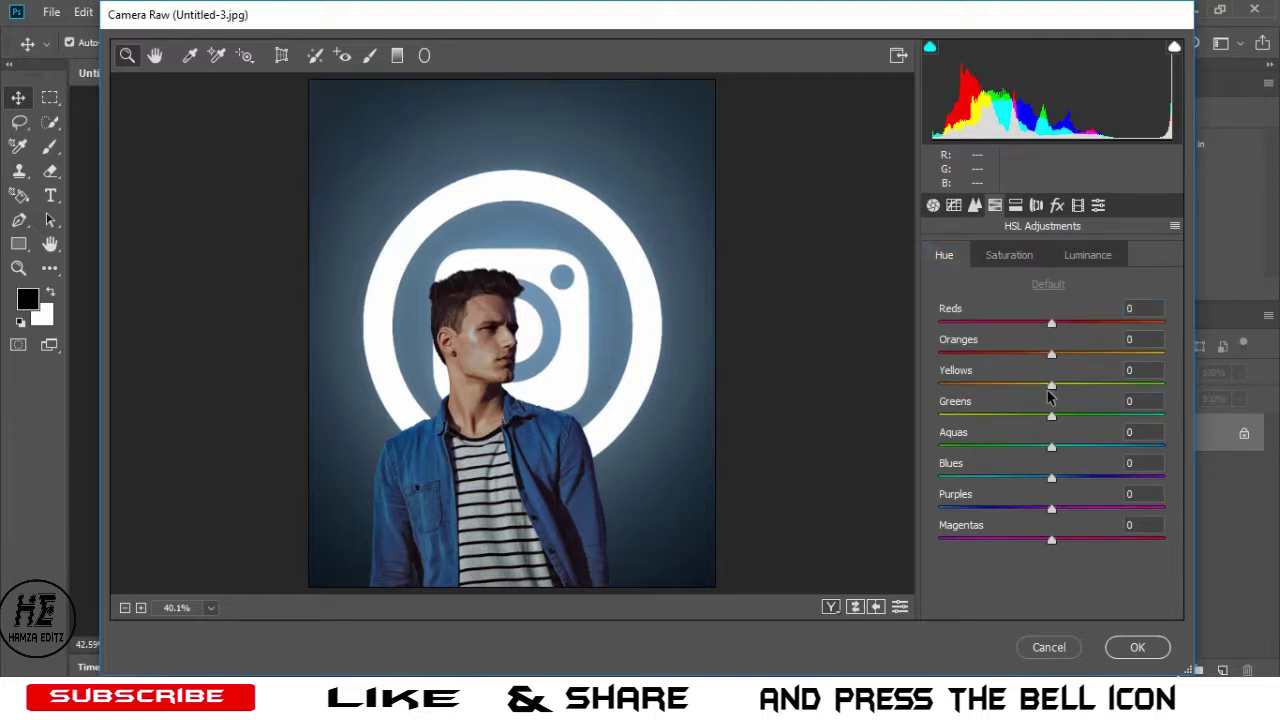
{"action": "left_click", "coordinate": [1052, 446]}
{"action": "left_click_drag", "start_coordinate": [1115, 450], "coordinate": [1109, 447]}
{"action": "key", "text": "Up"}
{"action": "key", "text": "Up"}
{"action": "key", "text": "Up"}
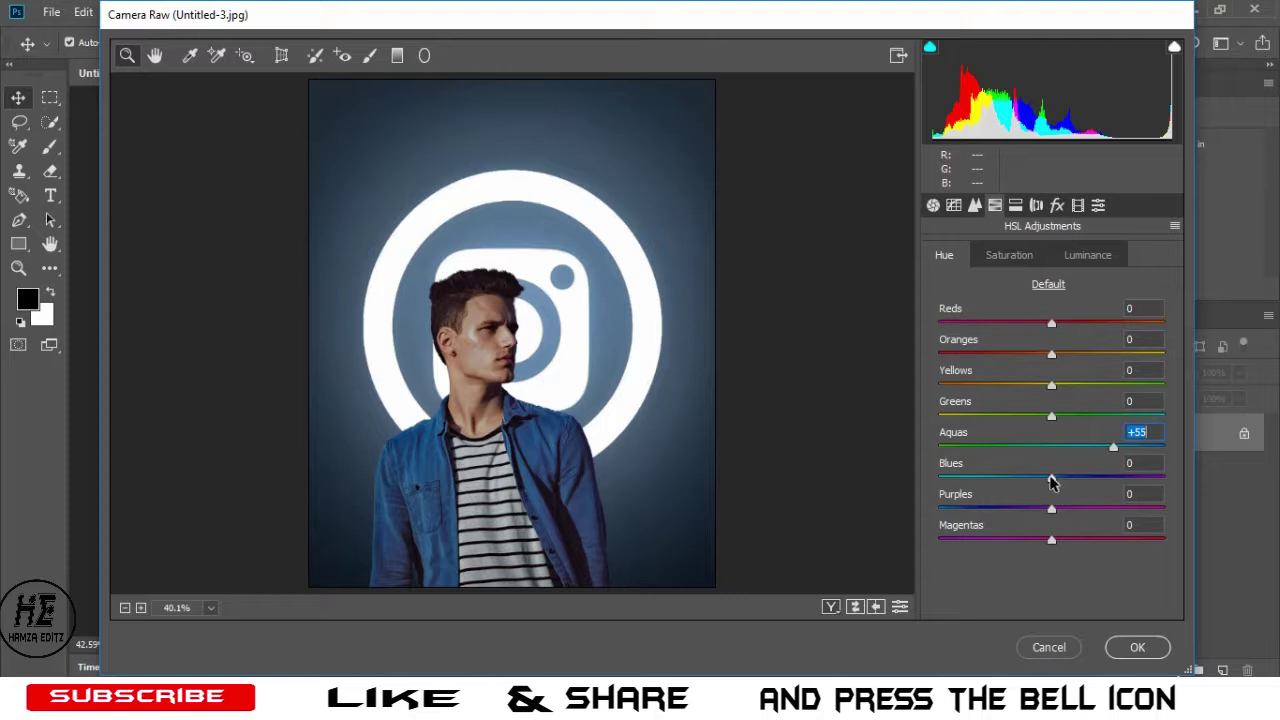
Set the Blues hue to +11 and the Purples hue to -48
{"action": "left_click_drag", "start_coordinate": [1052, 477], "coordinate": [1165, 478]}
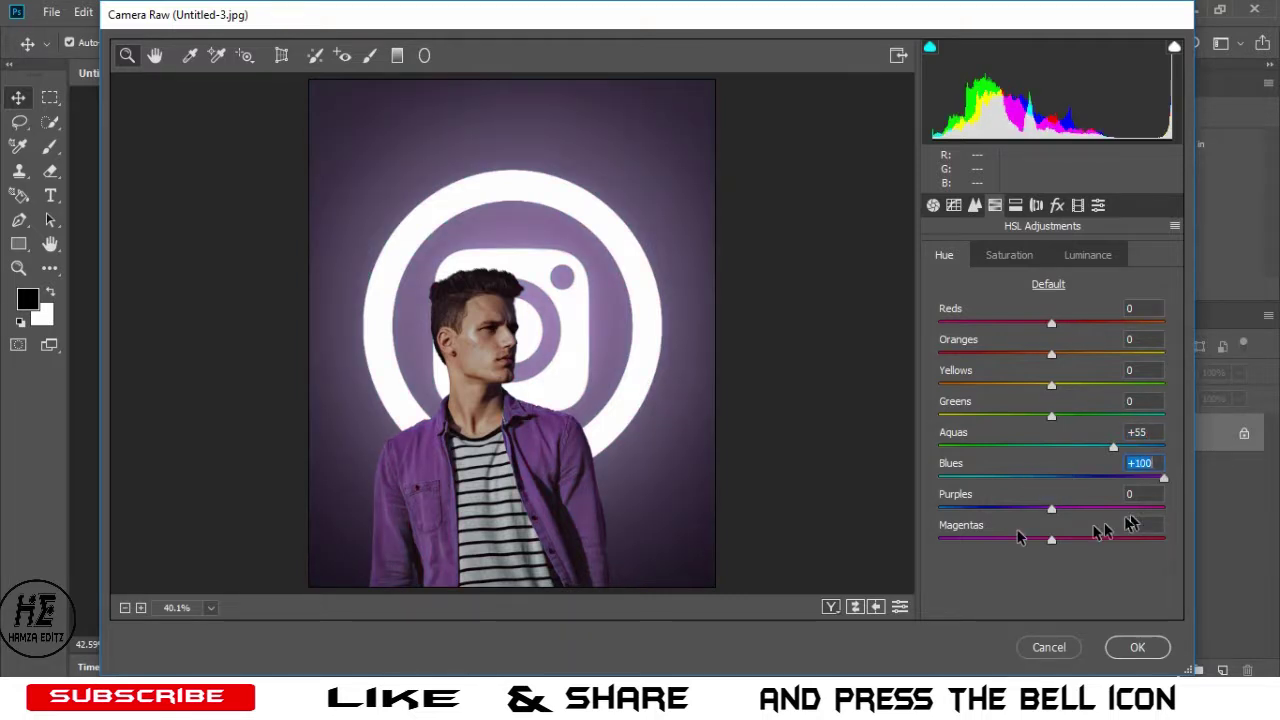
{"action": "type", "text": "-28"}
{"action": "key", "text": "Return"}
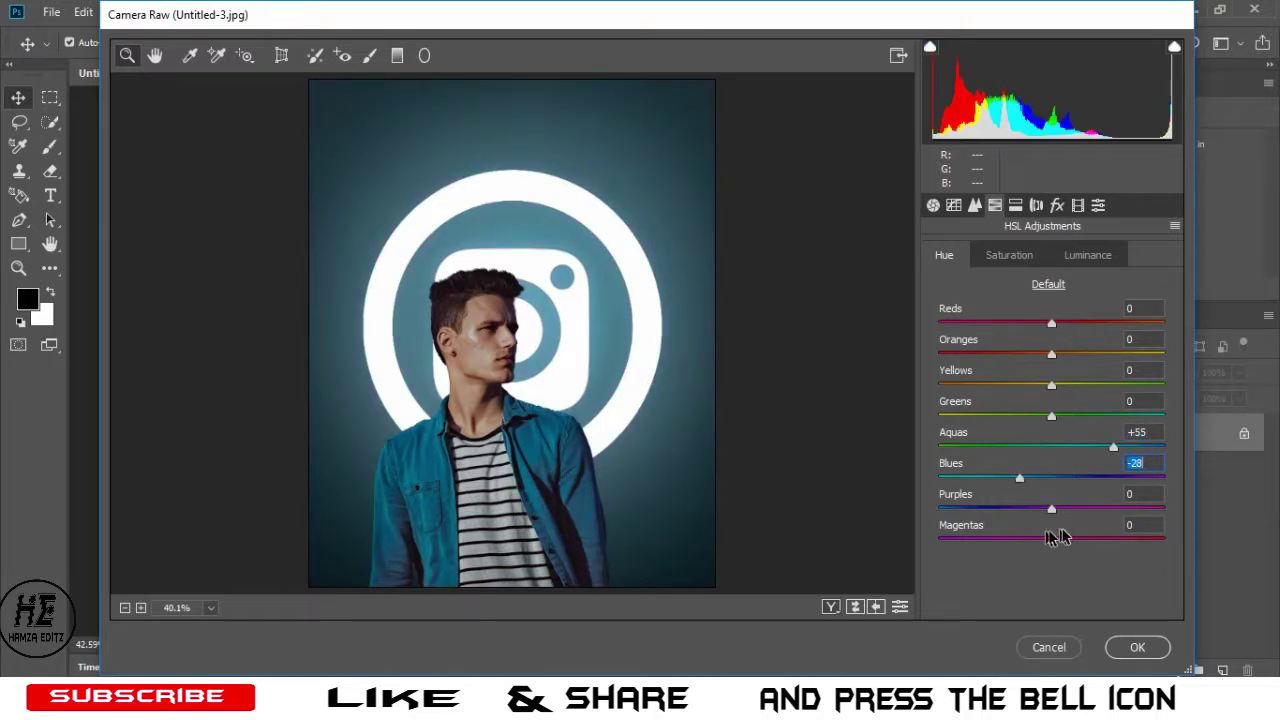
{"action": "type", "text": "11"}
{"action": "key", "text": "Return"}
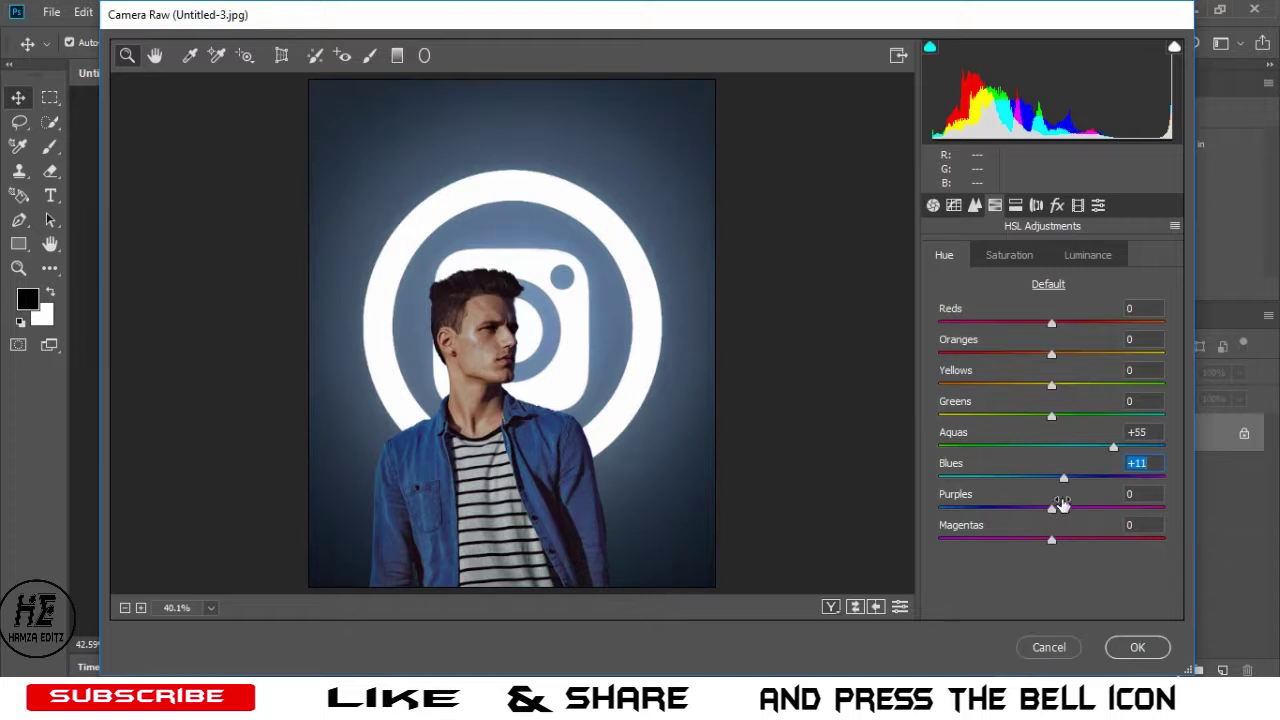
{"action": "left_click", "coordinate": [1051, 509]}
{"action": "type", "text": "51"}
{"action": "key", "text": "Return"}
{"action": "type", "text": "-48"}
{"action": "key", "text": "Return"}
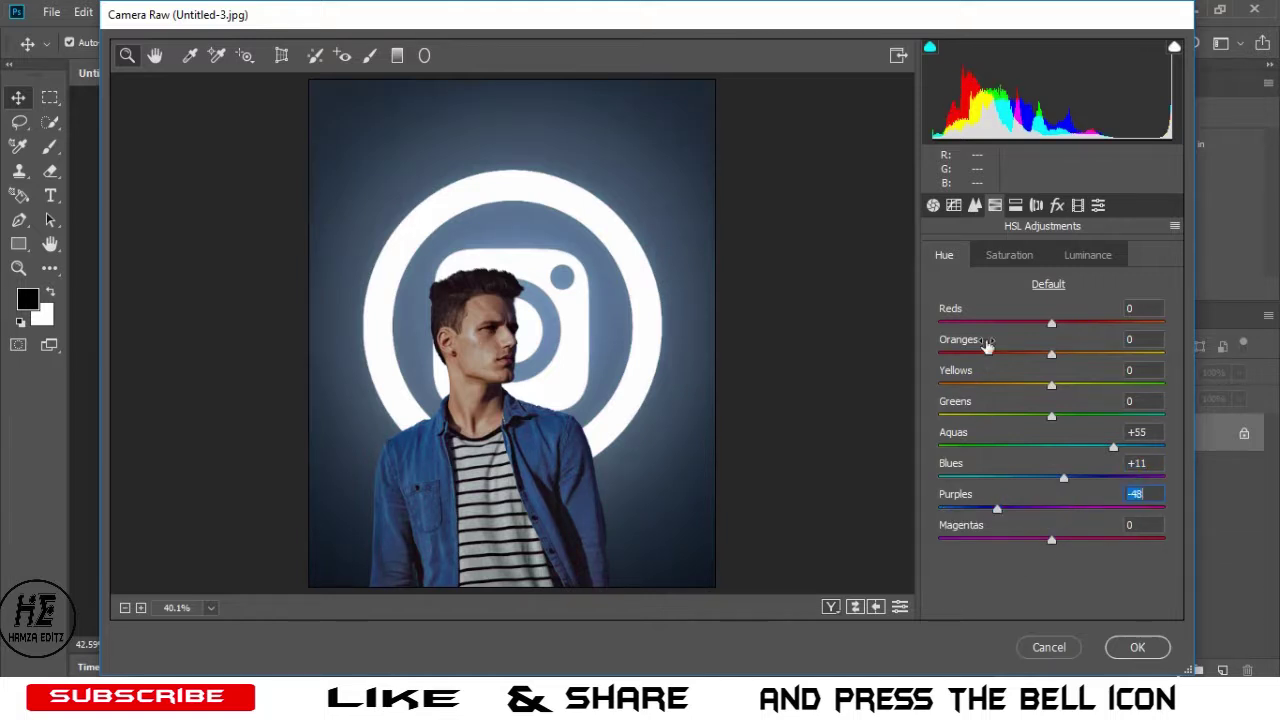
{"action": "left_click", "coordinate": [1036, 205]}
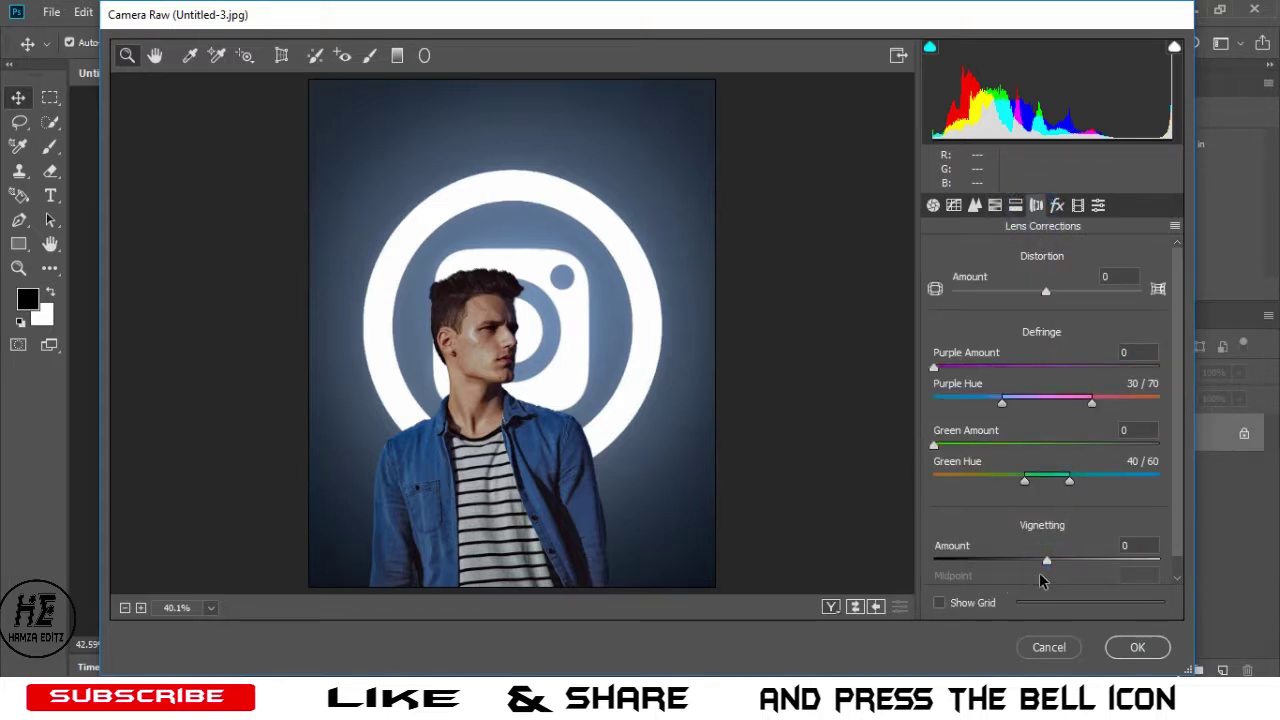
Add a lens-correction vignette of Amount -60 and Midpoint 0, then apply the grade
{"action": "mouse_move", "coordinate": [1046, 563]}
{"action": "left_mouse_down"}
{"action": "mouse_move", "coordinate": [934, 562]}
{"action": "mouse_move", "coordinate": [1009, 560]}
{"action": "mouse_move", "coordinate": [1017, 575]}
{"action": "left_mouse_up"}
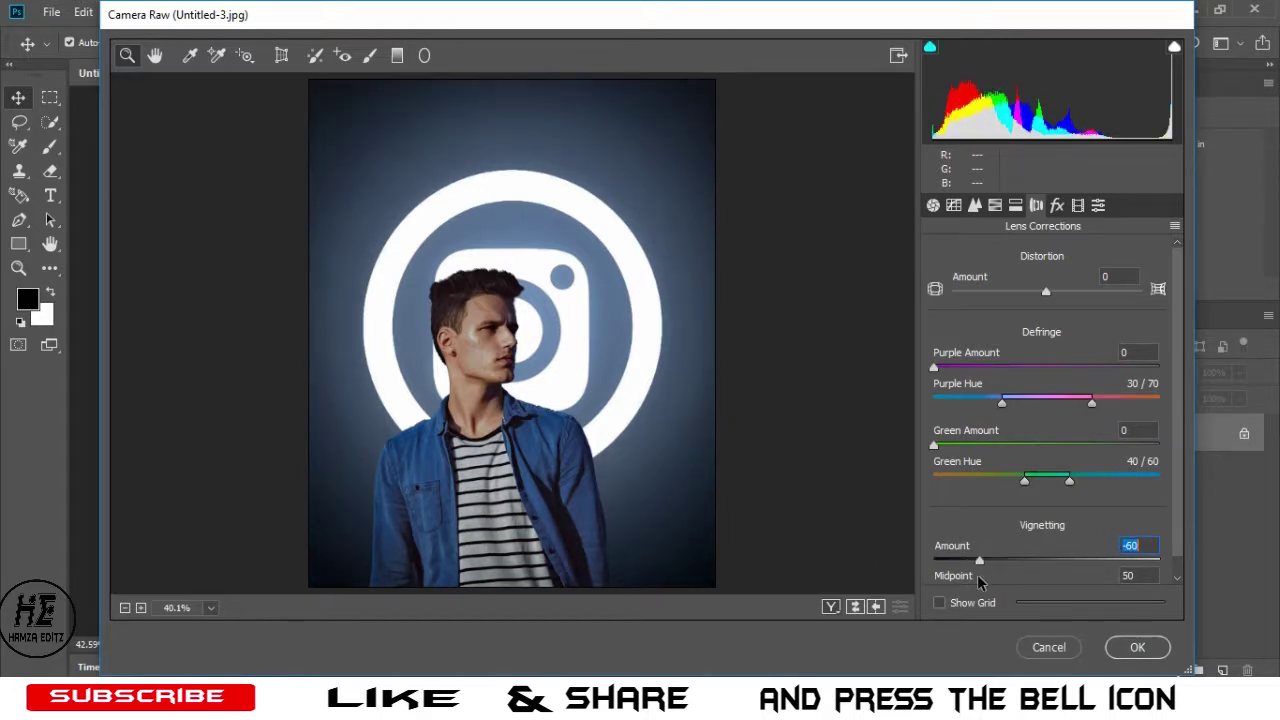
{"action": "scroll", "coordinate": [1008, 568], "scroll_direction": "down", "scroll_amount": 1}
{"action": "type", "text": "-60"}
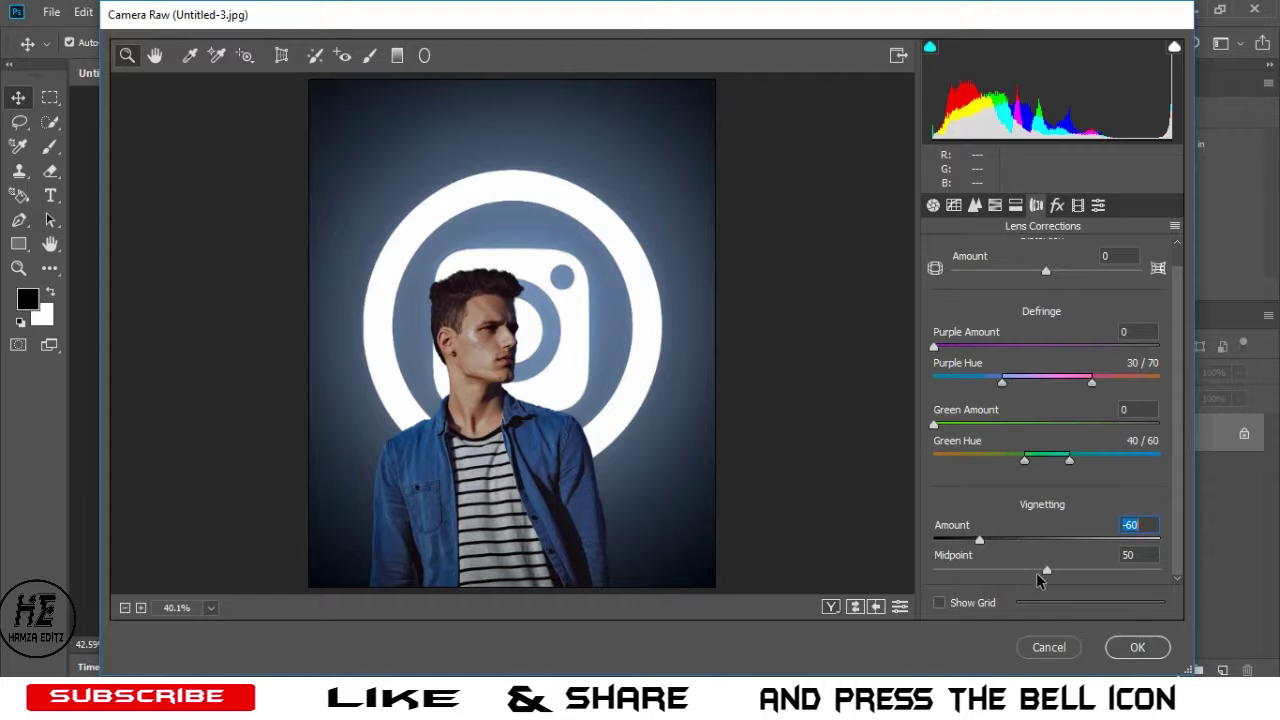
{"action": "left_click_drag", "start_coordinate": [1046, 570], "coordinate": [1262, 566]}
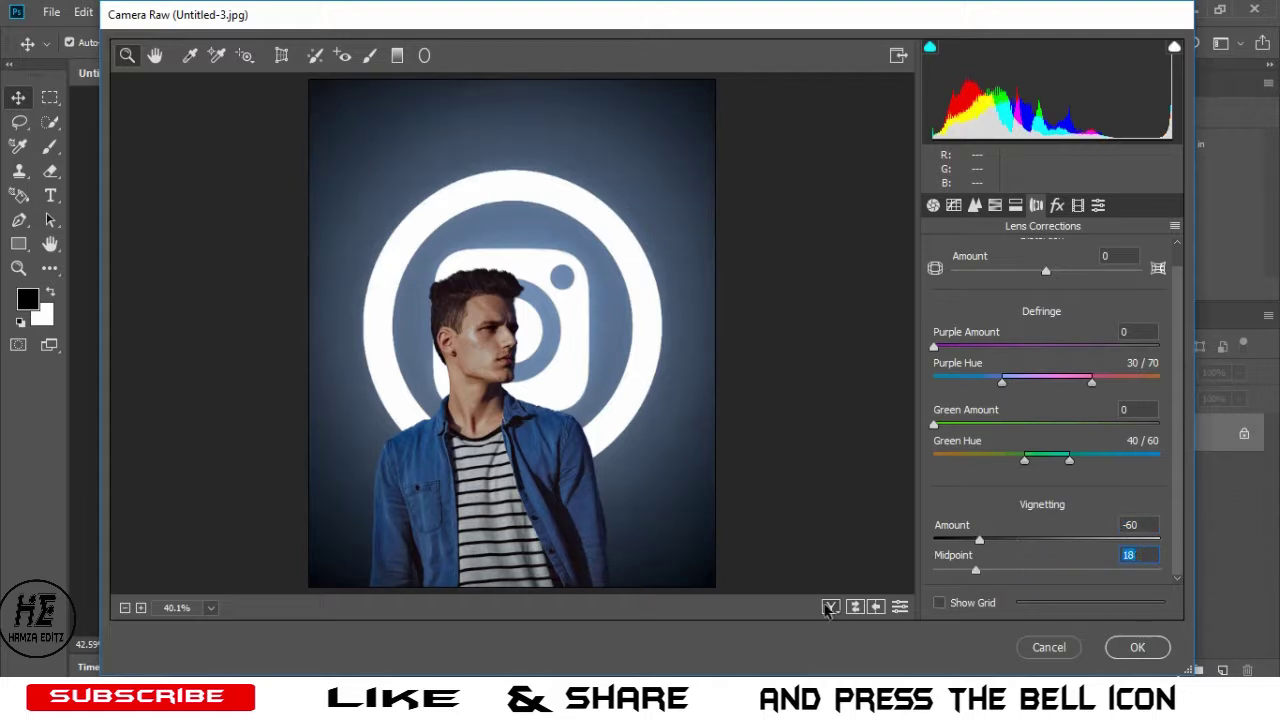
{"action": "type", "text": "0"}
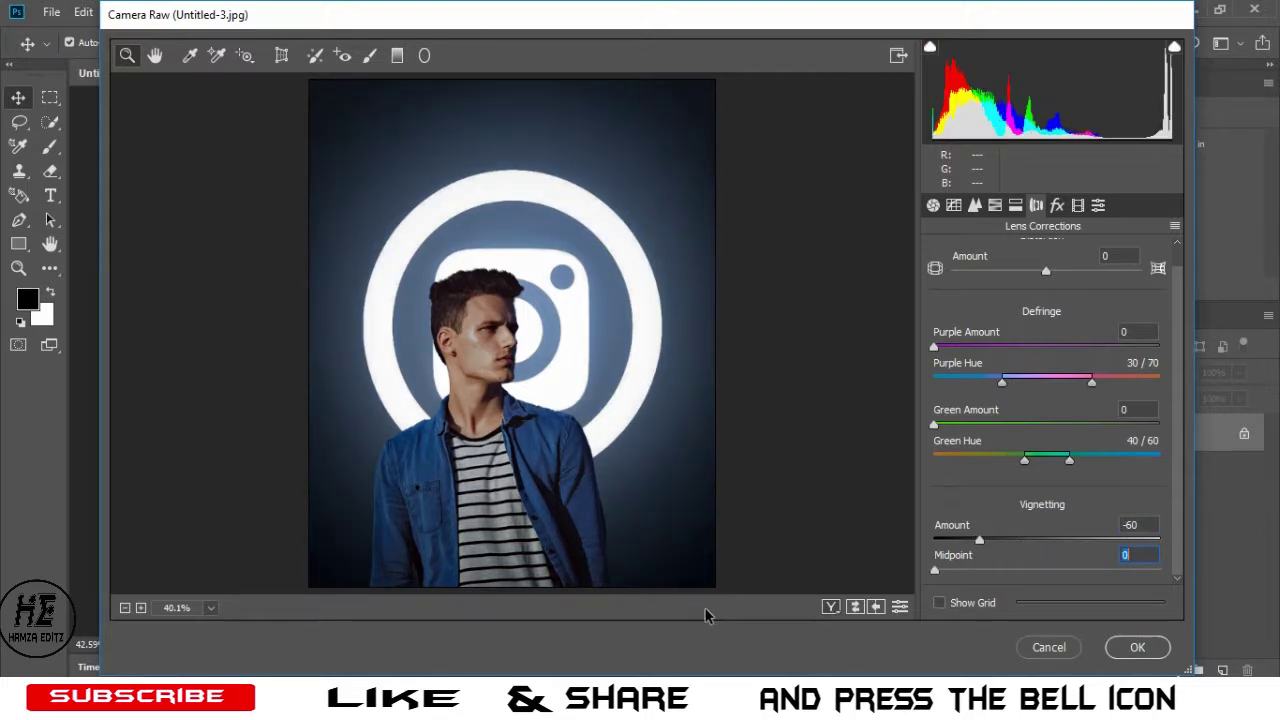
{"action": "left_click", "coordinate": [1135, 647]}
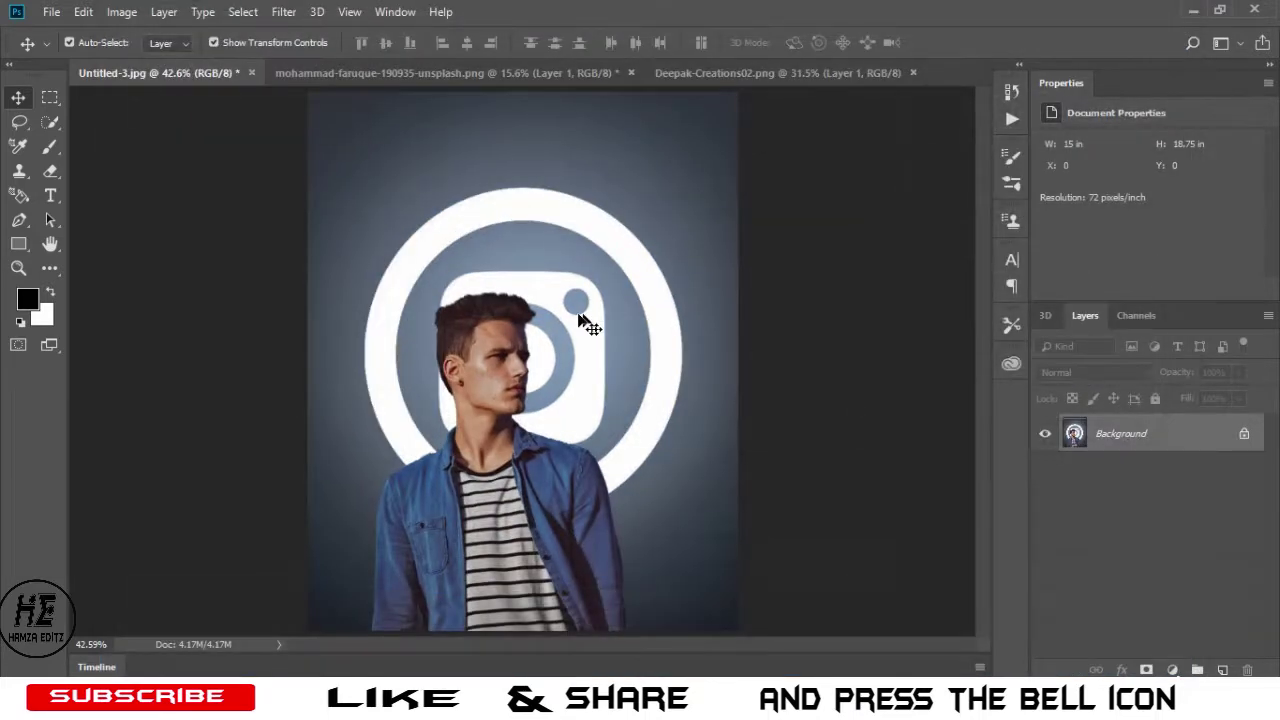